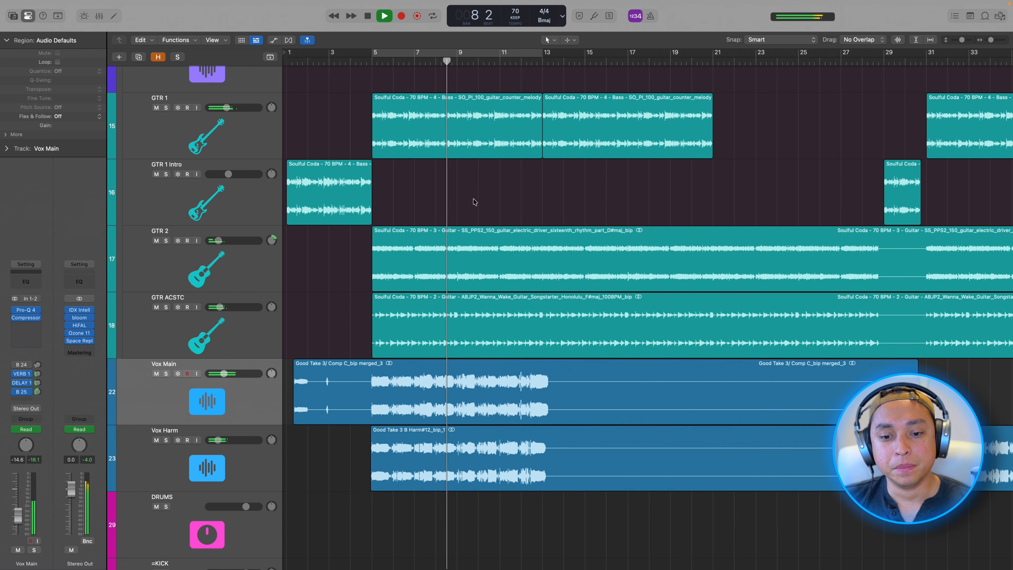
# Stop playback and create a new auxiliary channel strip in the mixer
pyautogui.press('space')
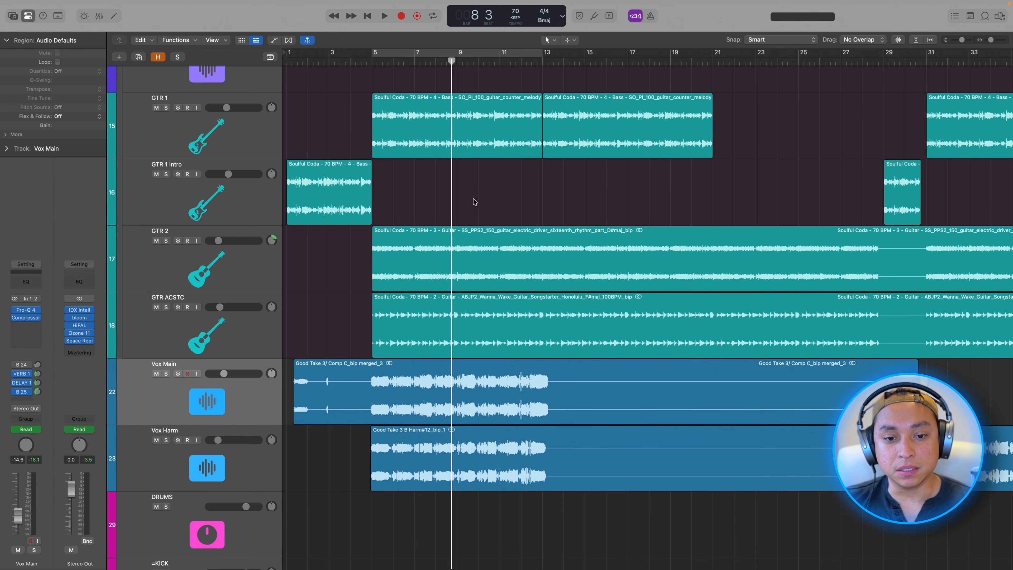
pyautogui.press('super+2')
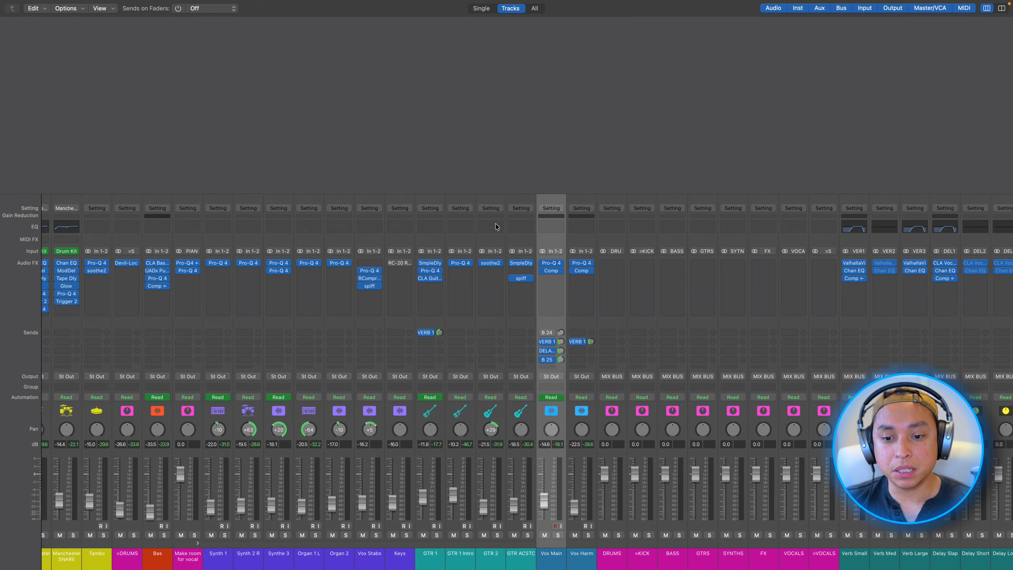
pyautogui.hscroll(10, 652, 230)
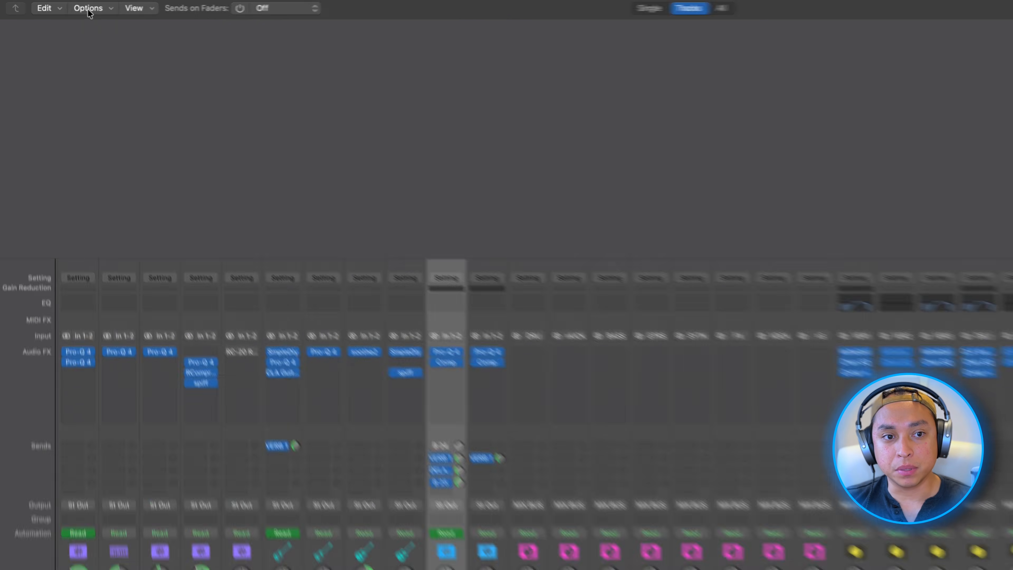
pyautogui.click(88, 8)
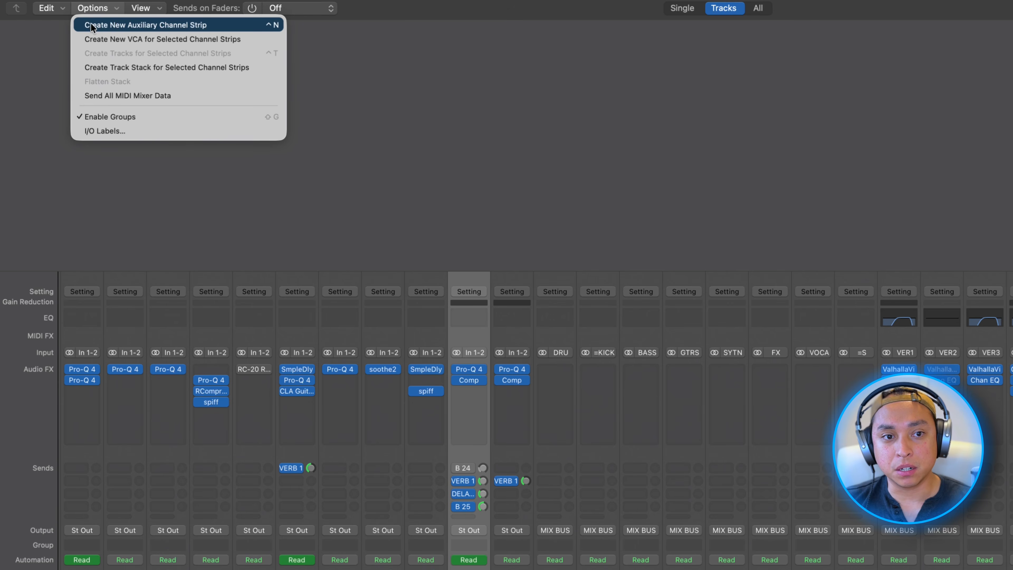
pyautogui.click(91, 25)
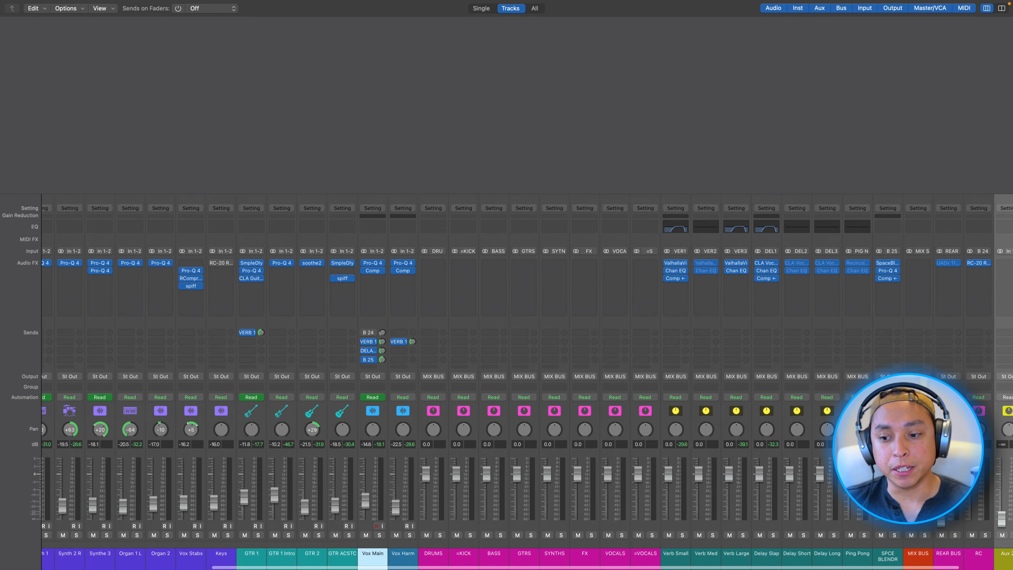
# Rename the new auxiliary channel strip as INSTRMNTS
pyautogui.hscroll(3, 933, 556)
pyautogui.doubleClick(937, 554)
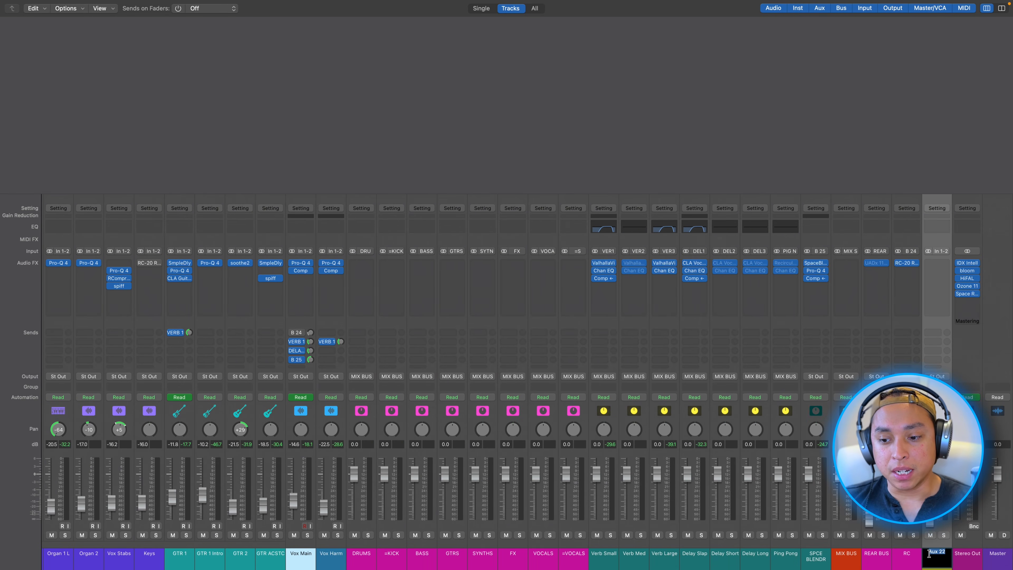
pyautogui.write('INSTRMNTS')
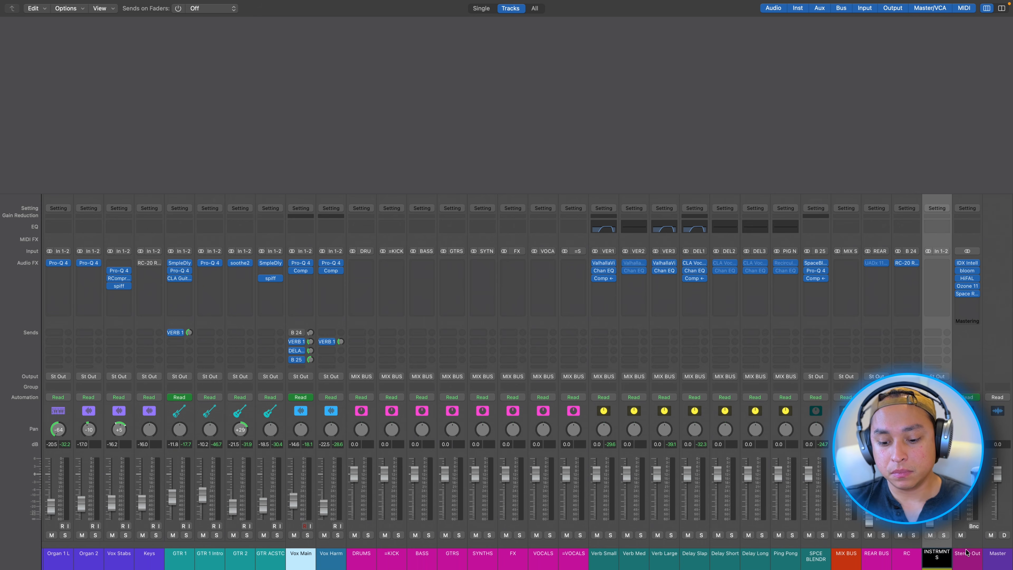
pyautogui.press('Return')
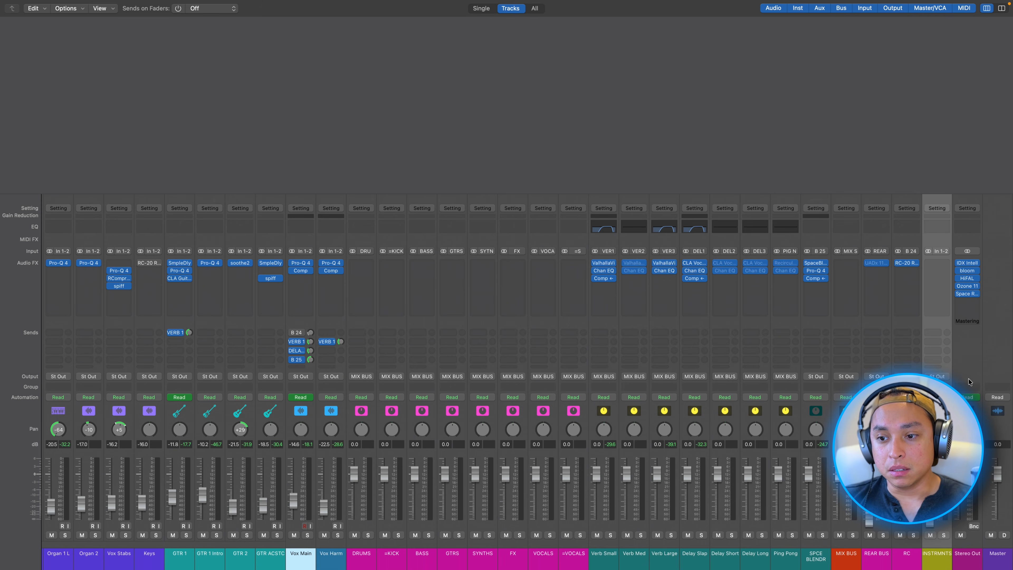
# Set the INSTRMNTS channel's input to Bus 31 (INSTRMNTS) and place the strip between GTR ACSTC and Vox Main
pyautogui.click(942, 252)
pyautogui.moveTo(880, 308)
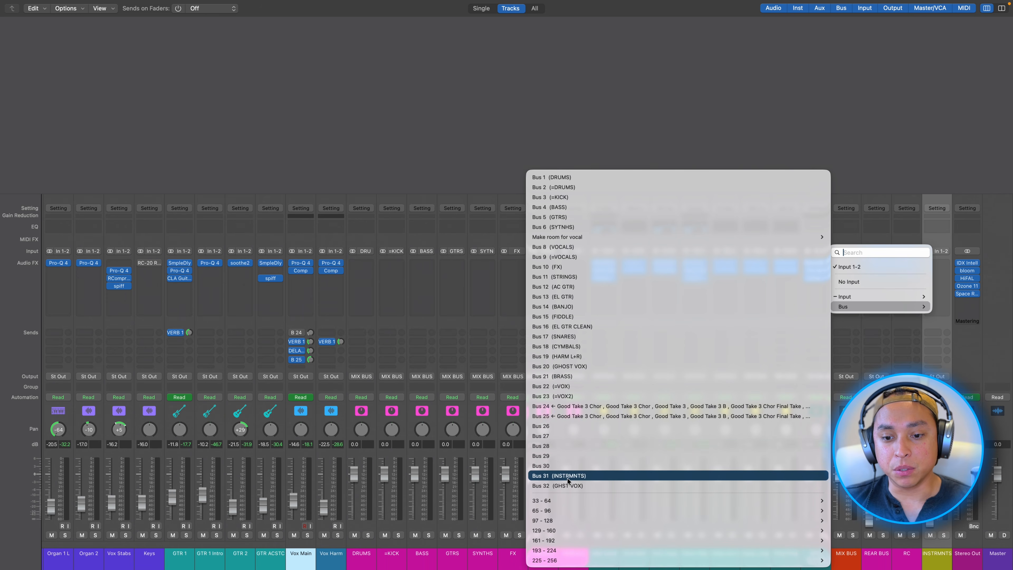
pyautogui.click(591, 476)
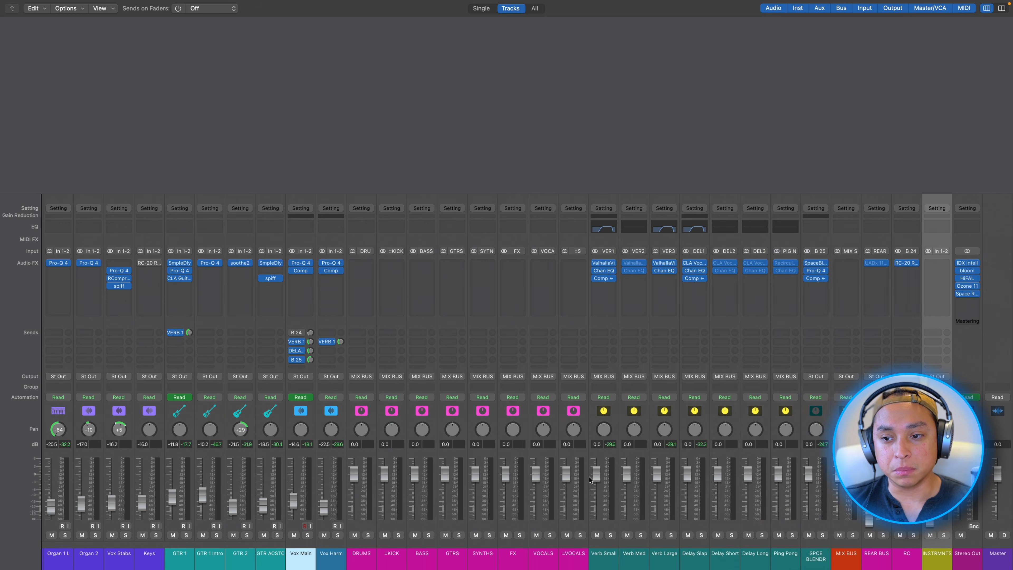
pyautogui.hscroll(-2, 971, 523)
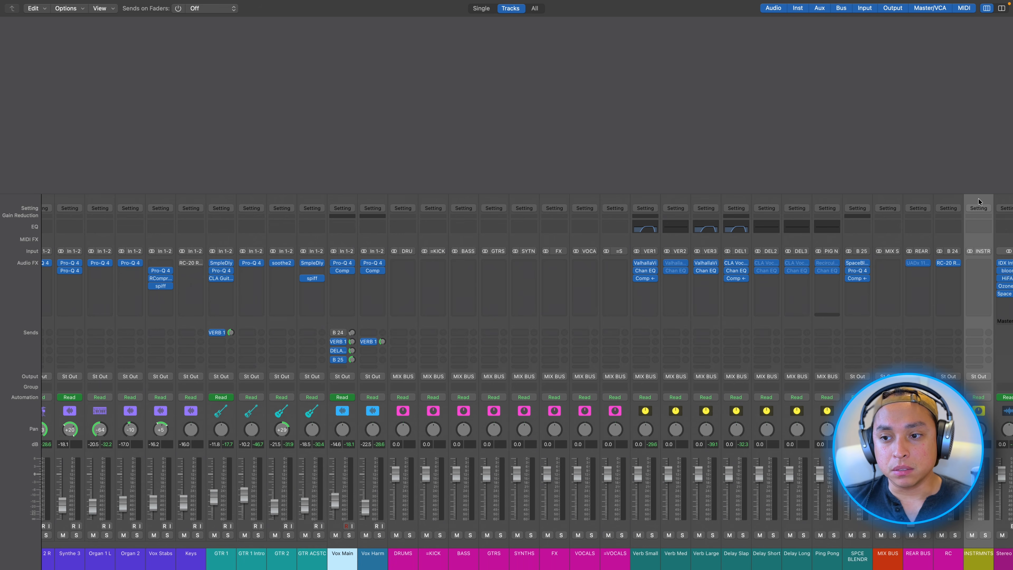
pyautogui.moveTo(979, 202); pyautogui.dragTo(348, 212)
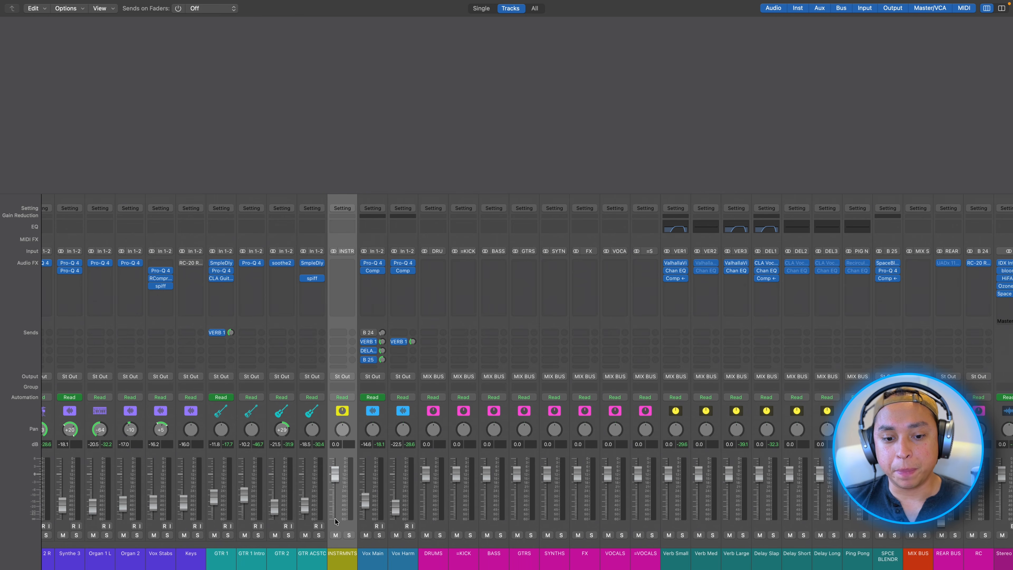
# Route the outputs of all channels from Bas through GTR ACSTC to Bus 31 (INSTRMNTS)
pyautogui.hscroll(-4, 260, 517)
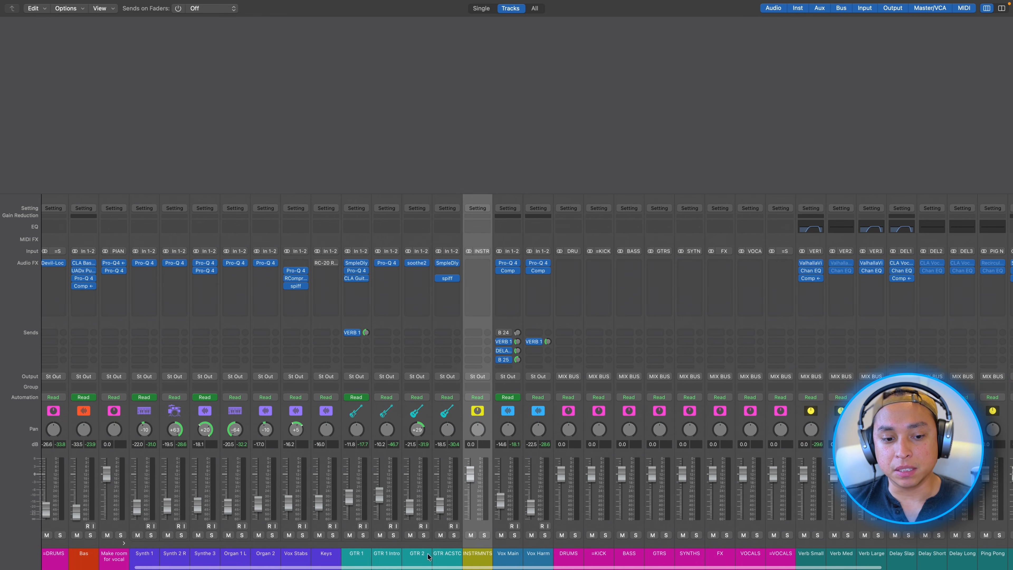
pyautogui.hscroll(-1, 498, 549)
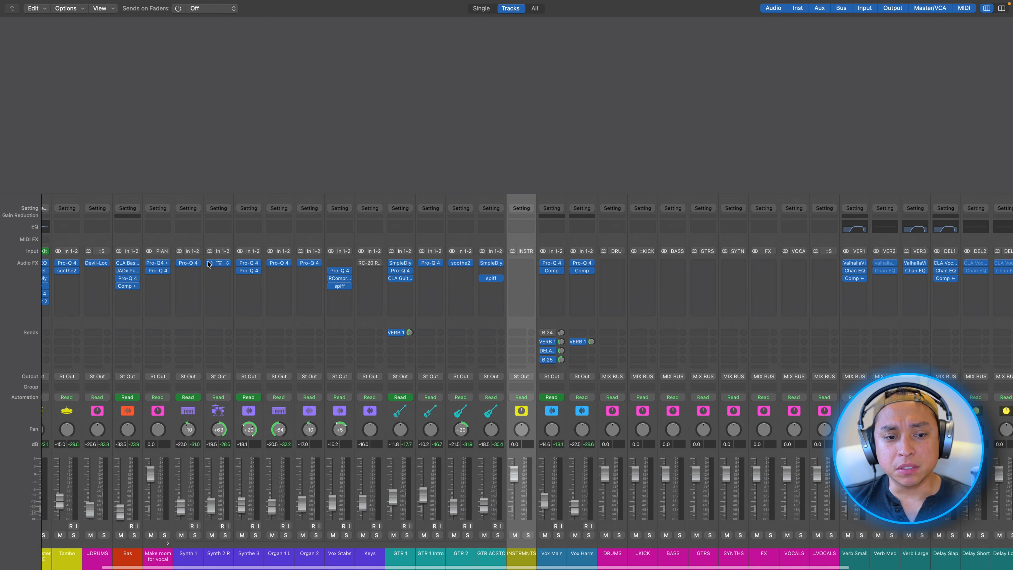
pyautogui.click(130, 202)
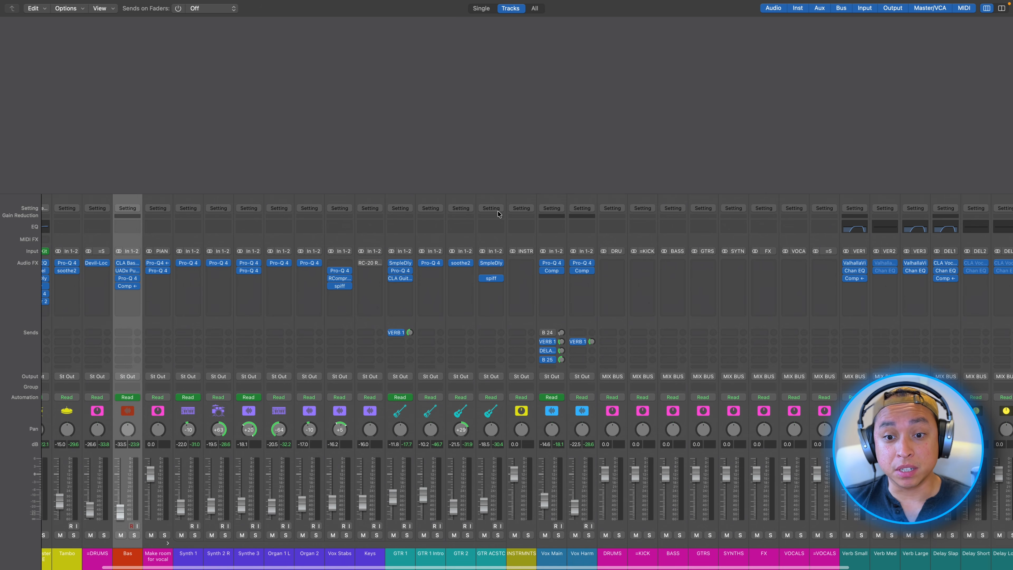
pyautogui.keyDown('shift'); pyautogui.click(493, 200); pyautogui.keyUp('shift')
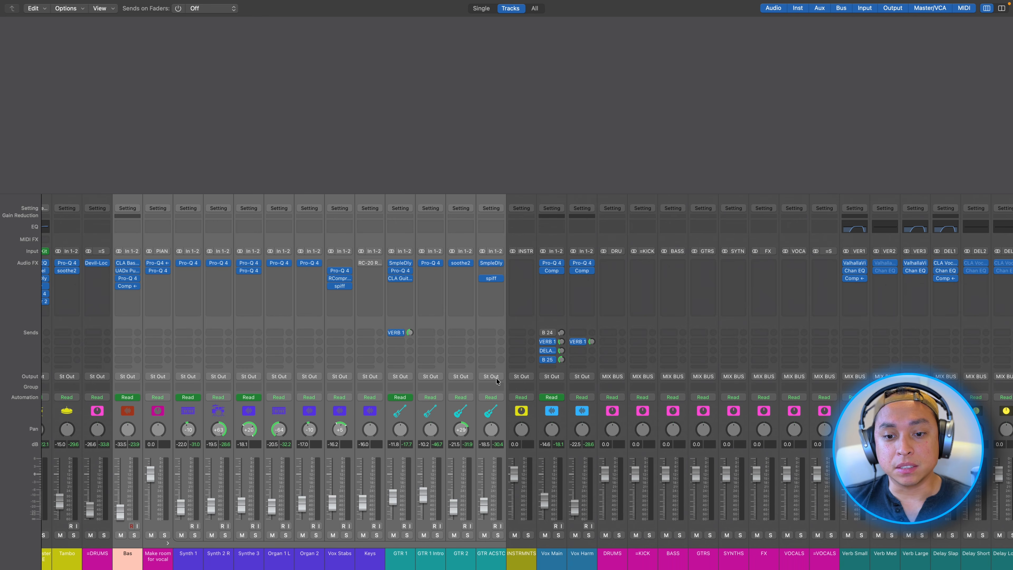
pyautogui.click(496, 380)
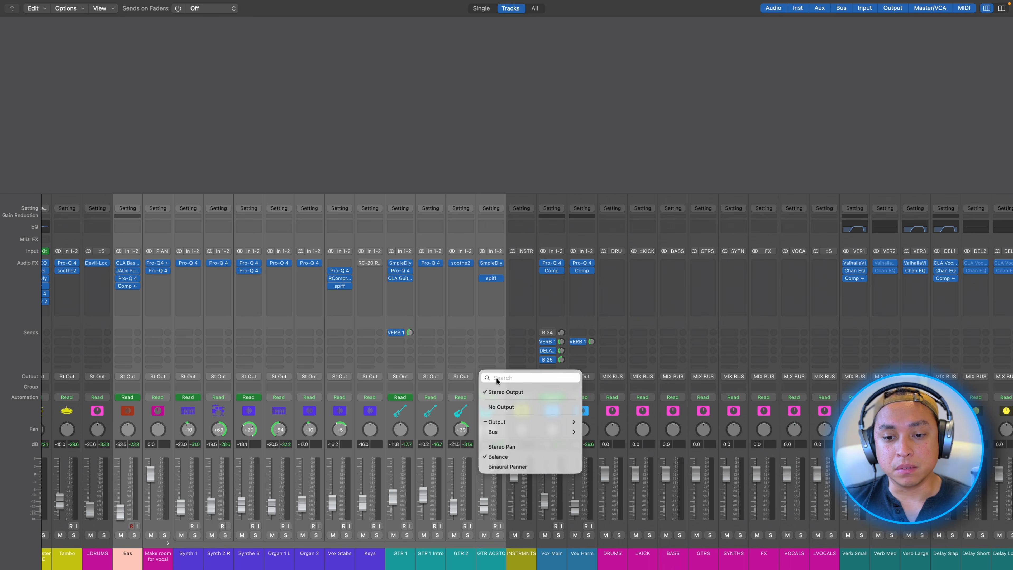
pyautogui.moveTo(503, 431)
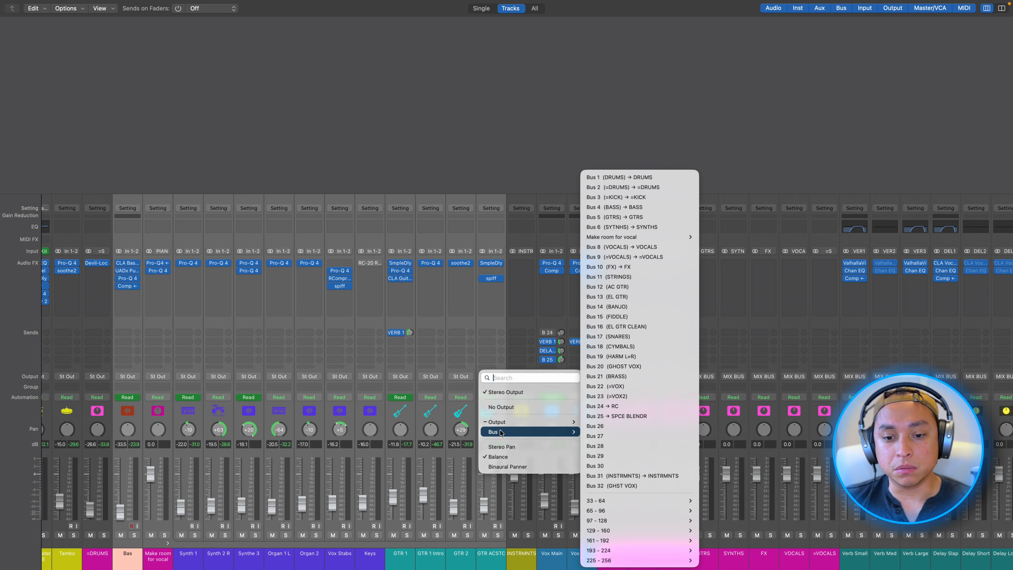
pyautogui.click(641, 476)
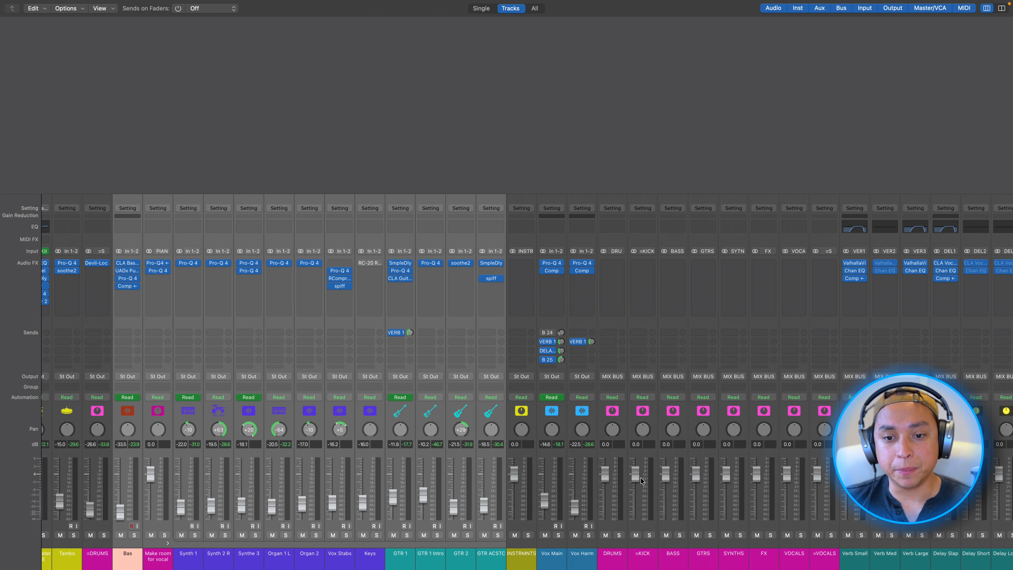
# Play the song while lowering the INSTRMNTS fader to check the instrument routing
pyautogui.click(536, 464)
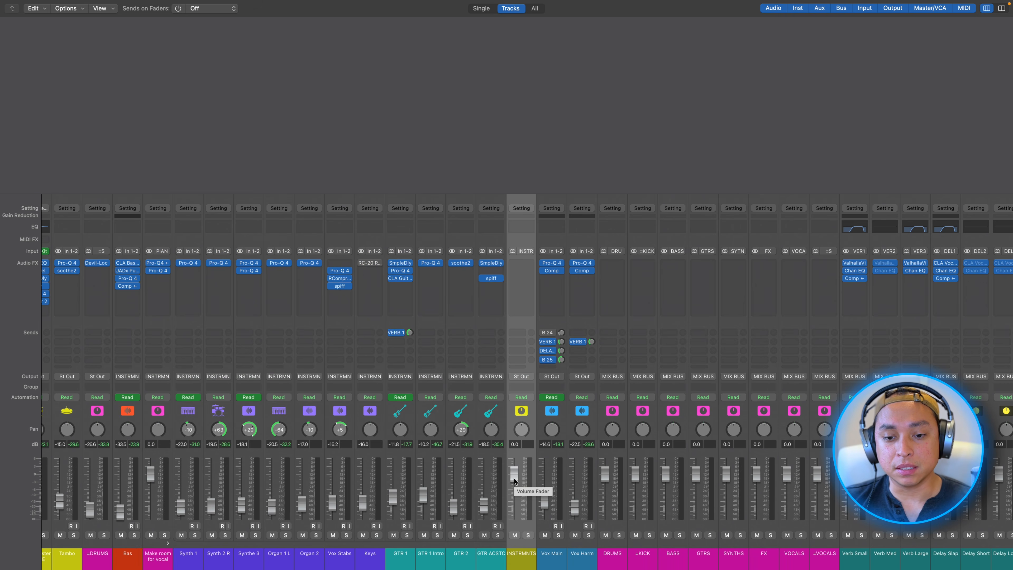
pyautogui.press('space')
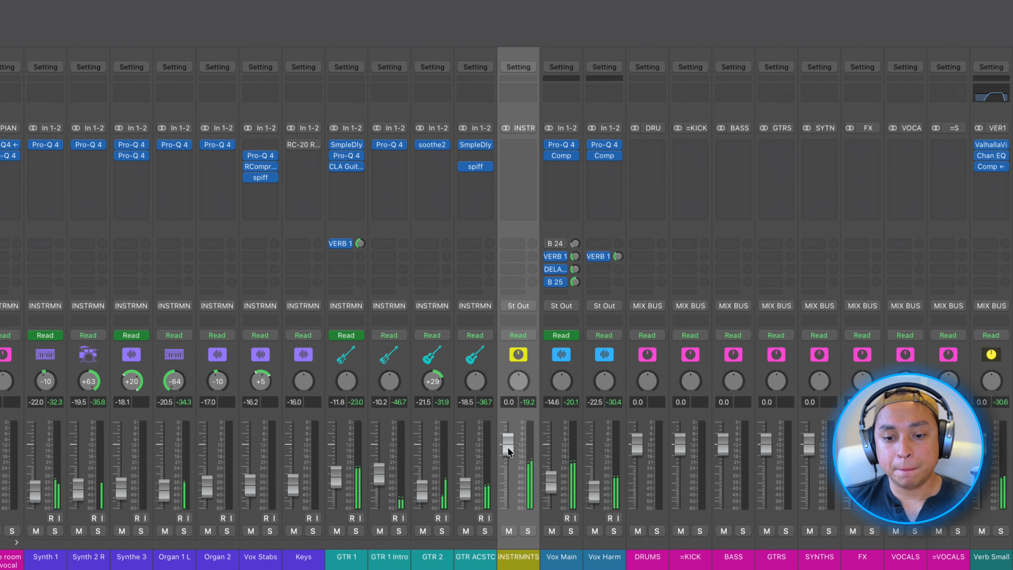
pyautogui.moveTo(507, 447); pyautogui.dragTo(508, 487)
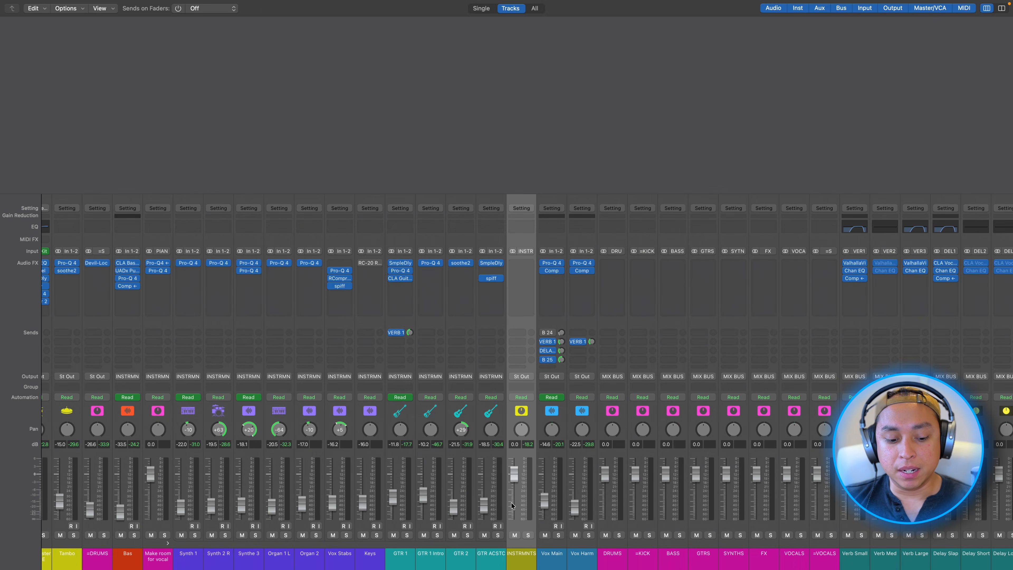
# Create another auxiliary channel strip and name it GHST VOX
pyautogui.hscroll(5, 512, 505)
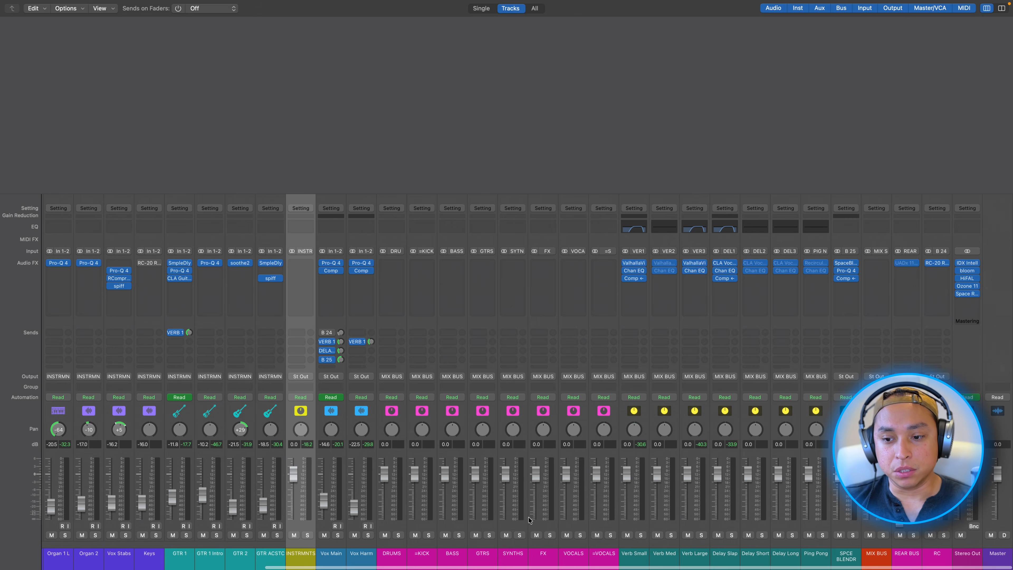
pyautogui.hscroll(2, 530, 519)
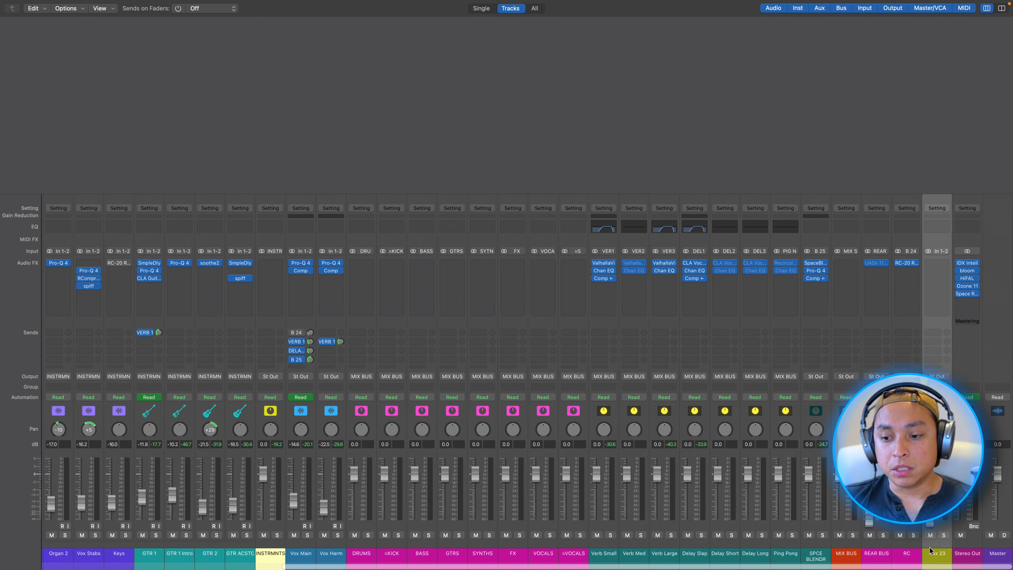
pyautogui.doubleClick(935, 555)
pyautogui.write('G')
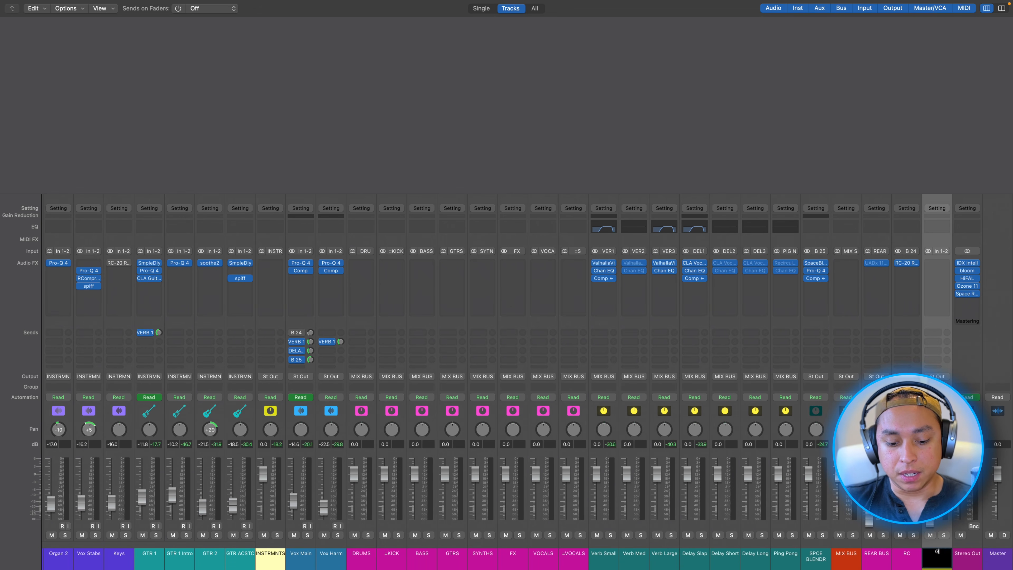
pyautogui.write('HST VOX')
pyautogui.press('Return')
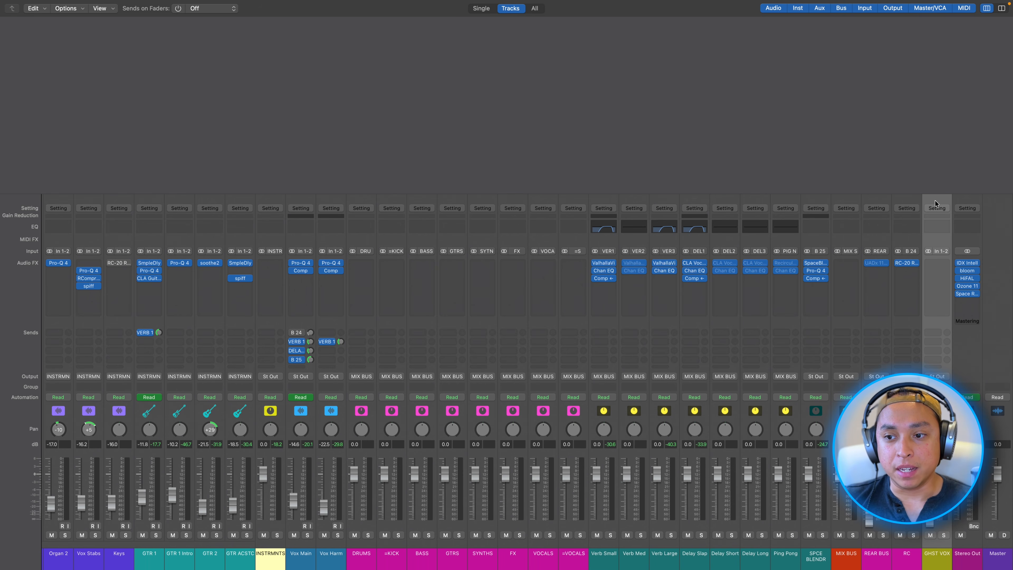
# Set the GHST VOX channel's input to Bus 32 (GHST VOX)
pyautogui.click(941, 252)
pyautogui.moveTo(892, 308)
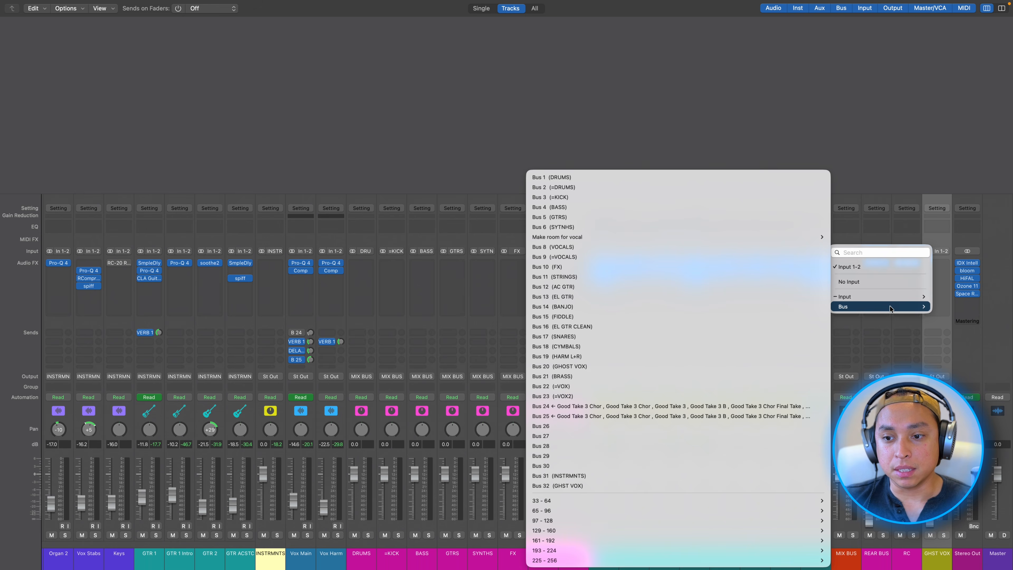
pyautogui.click(613, 486)
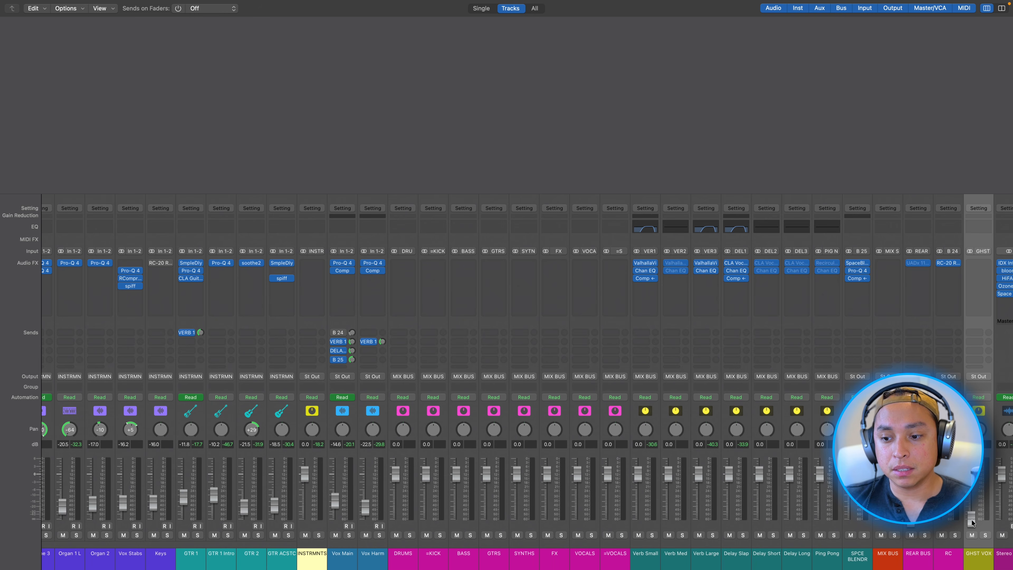
# Reset the GHST VOX fader to 0.0 dB and place the strip between INSTRMNTS and Vox Main
pyautogui.keyDown('alt'); pyautogui.click(972, 520); pyautogui.keyUp('alt')
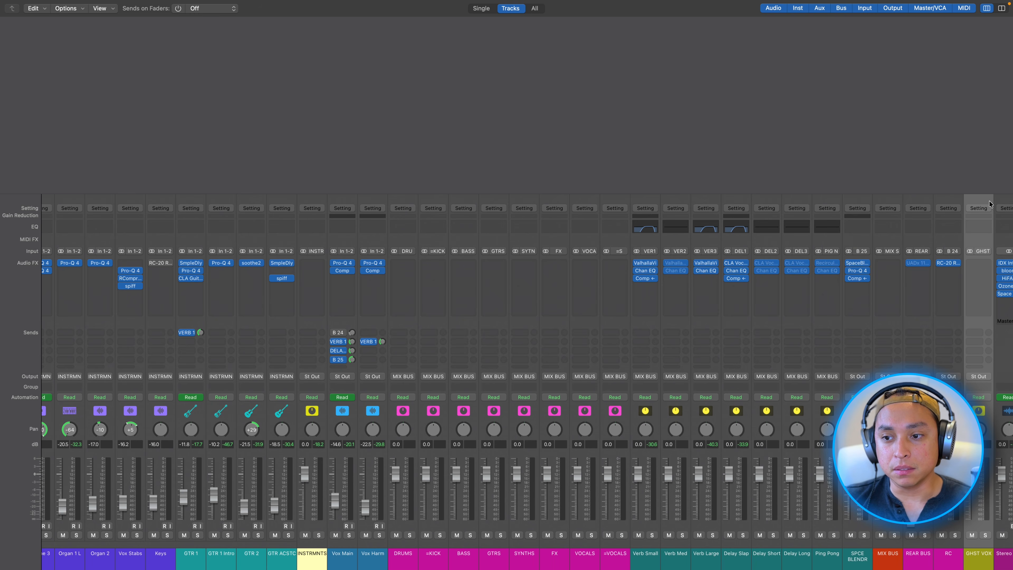
pyautogui.moveTo(980, 200); pyautogui.dragTo(396, 245)
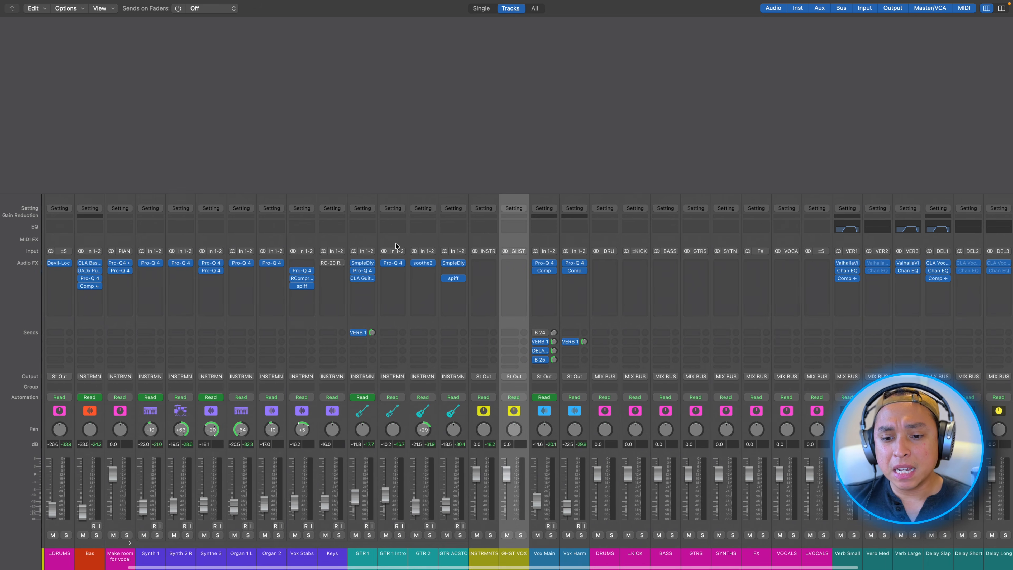
# Add a send to Bus 32 (GHST VOX) on both the Vox Main and Vox Harm channels
pyautogui.click(541, 198)
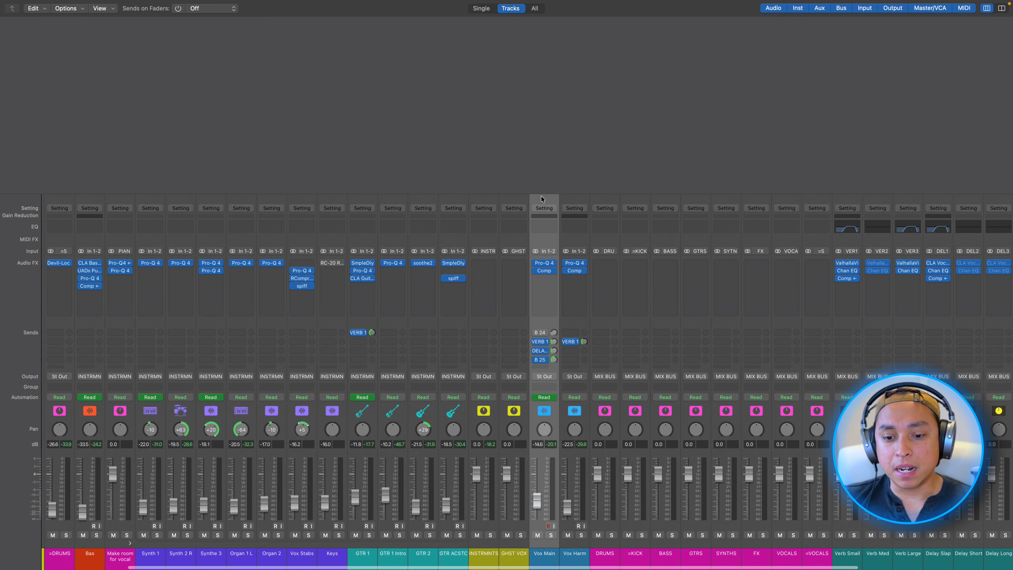
pyautogui.keyDown('shift'); pyautogui.click(576, 203); pyautogui.keyUp('shift')
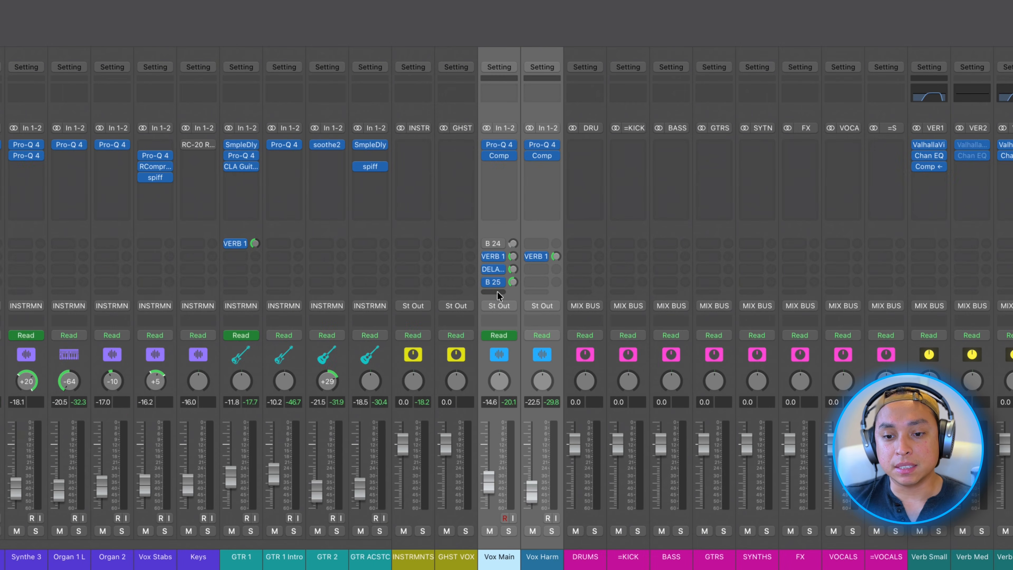
pyautogui.click(542, 367)
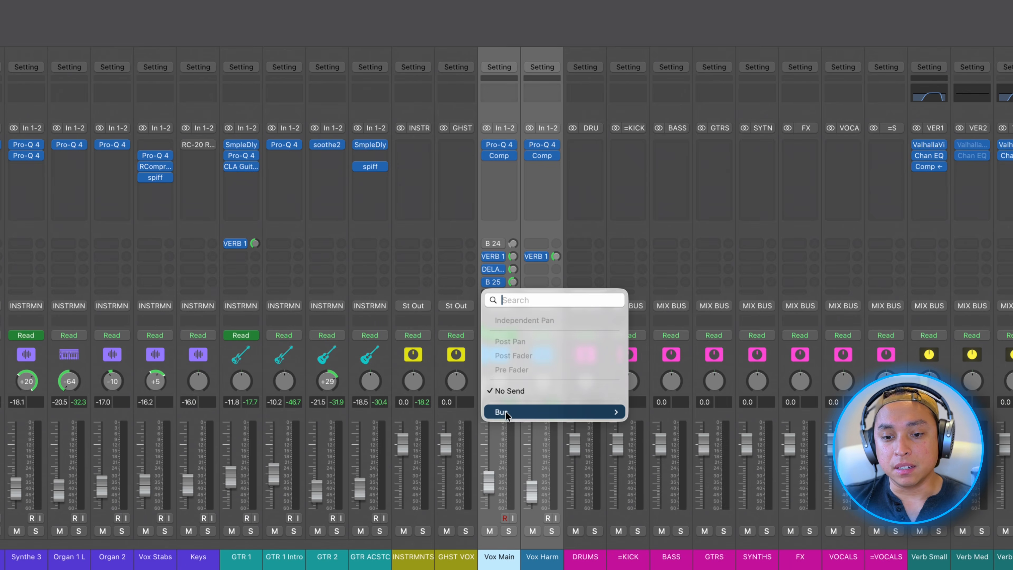
pyautogui.moveTo(504, 411)
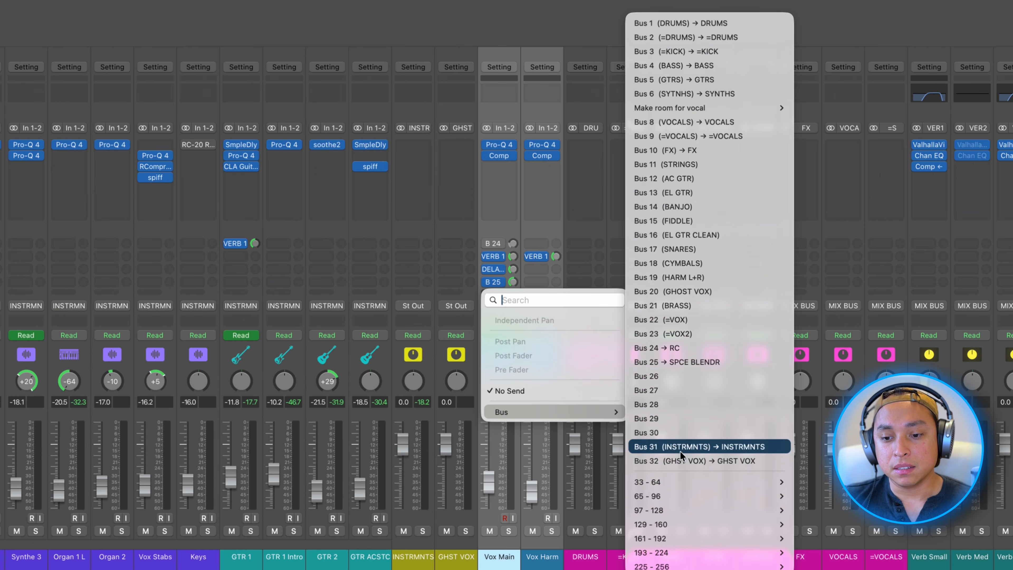
pyautogui.click(683, 463)
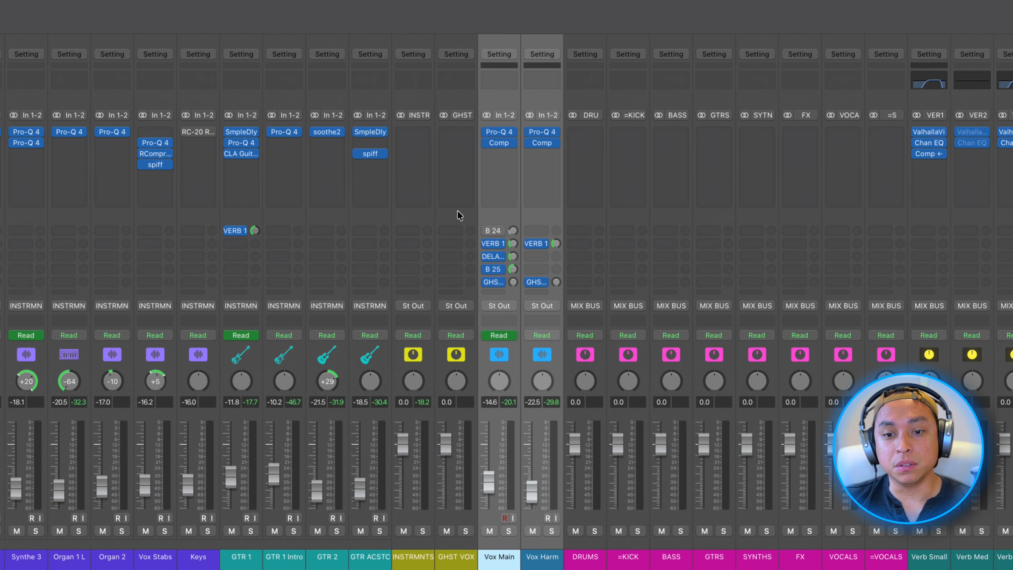
# Set the GHST VOX sends on Vox Main and Vox Harm to 0.0 dB and switch them to Pre Fader
pyautogui.keyDown('alt'); pyautogui.click(513, 282); pyautogui.keyUp('alt')
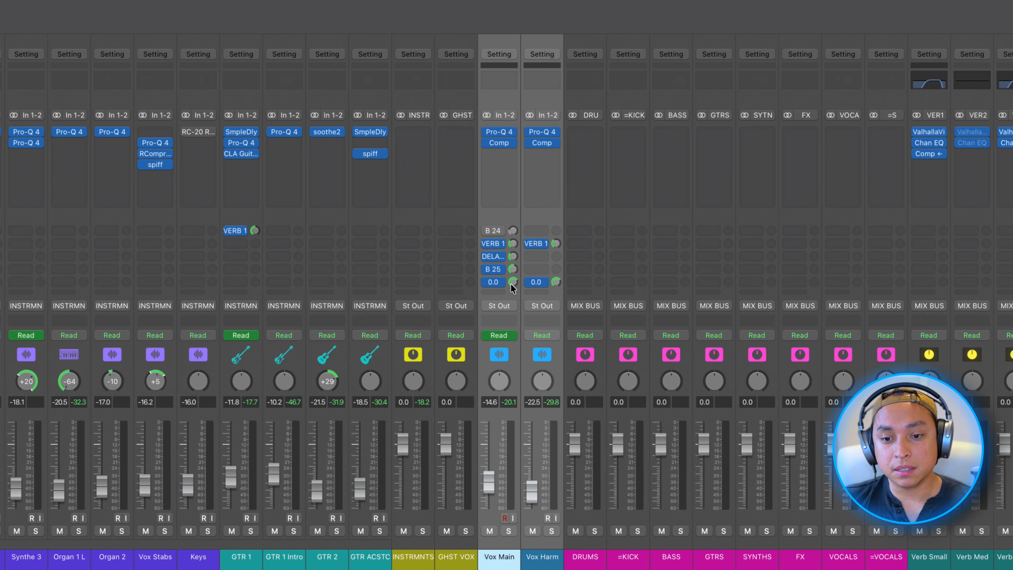
pyautogui.click(501, 282)
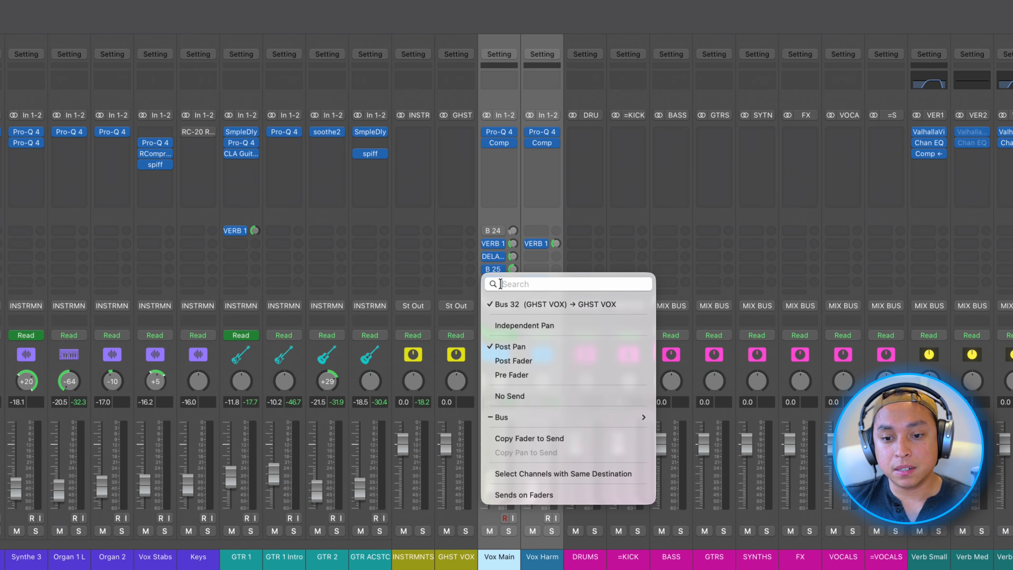
pyautogui.click(513, 376)
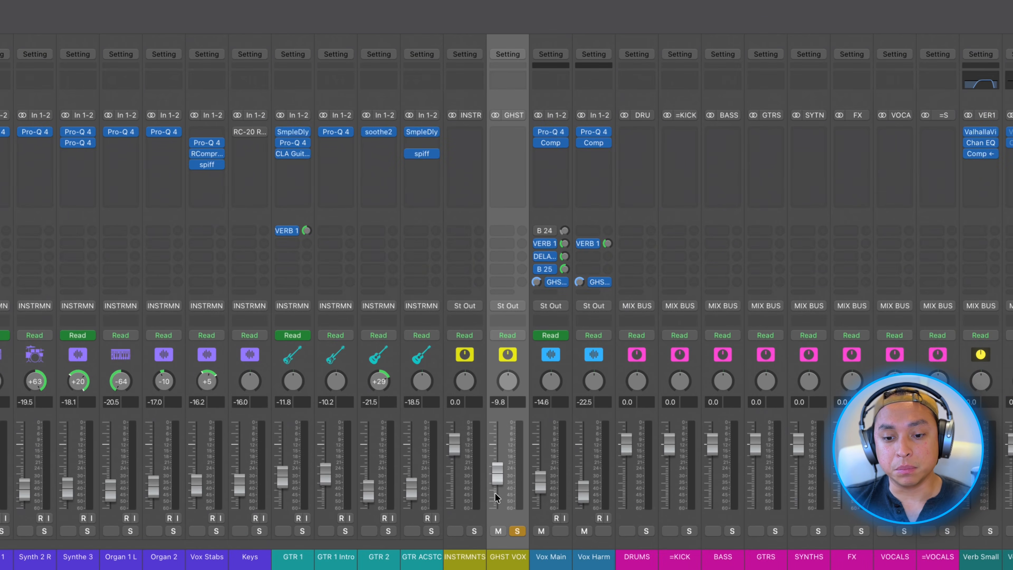
# Test the soloed GHST VOX channel at lower fader levels, take it out of solo, and reset its fader to 0.0 dB
pyautogui.moveTo(508, 476); pyautogui.dragTo(498, 496)
pyautogui.click(518, 531)
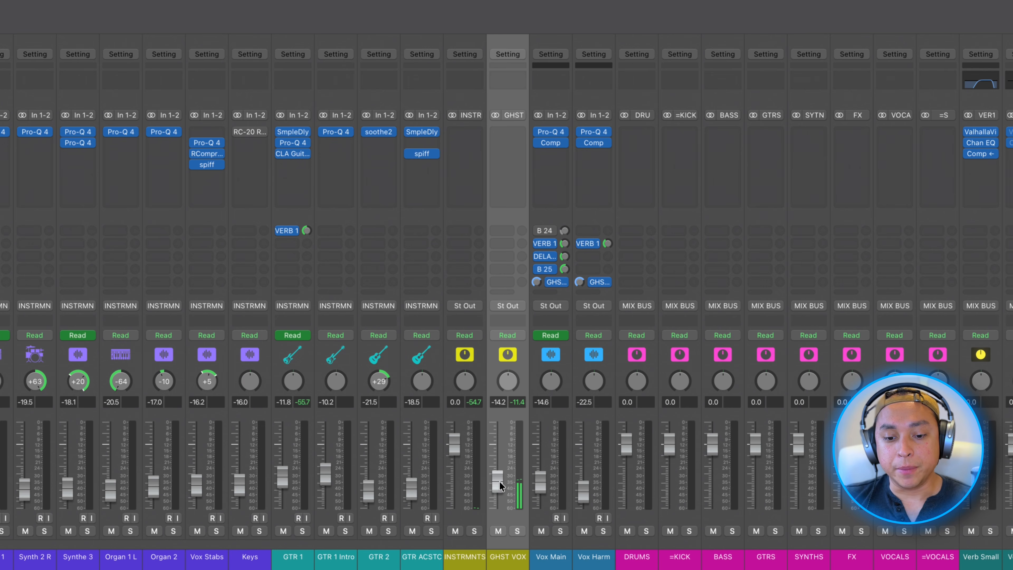
pyautogui.keyDown('alt'); pyautogui.click(498, 481); pyautogui.keyUp('alt')
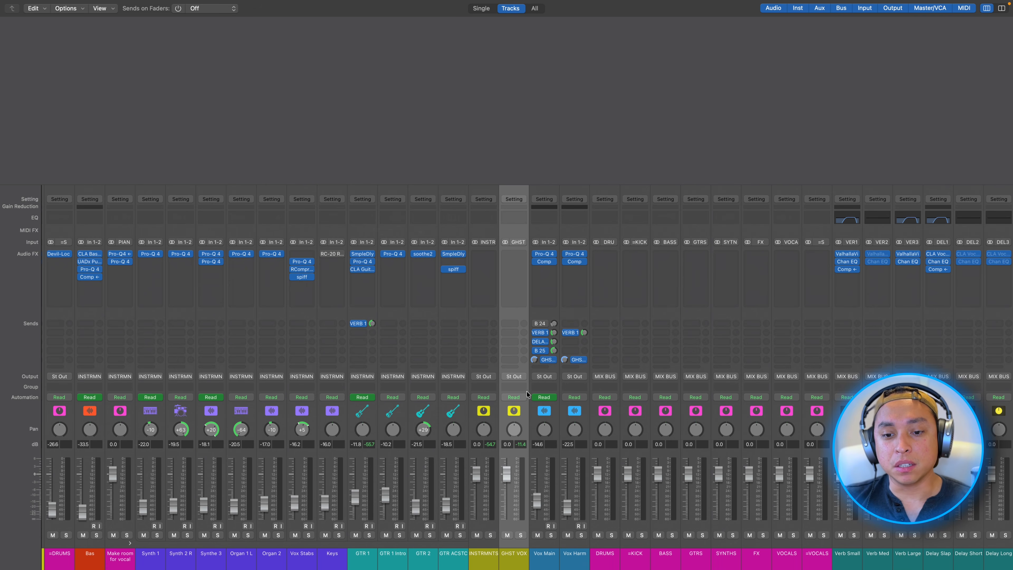
# Set the GHST VOX channel's output to No Output and briefly solo the channel to check its signal
pyautogui.click(522, 377)
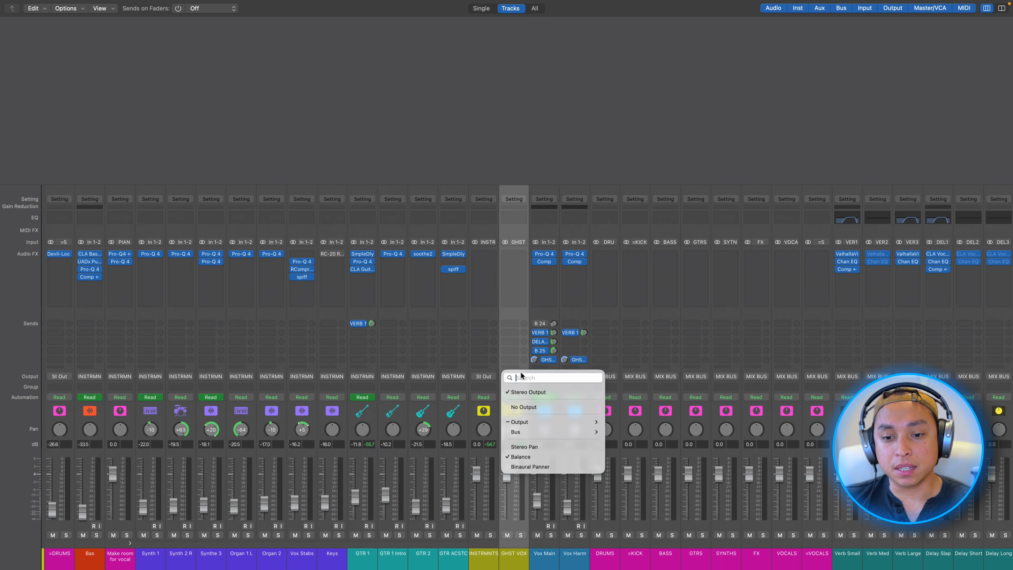
pyautogui.click(524, 407)
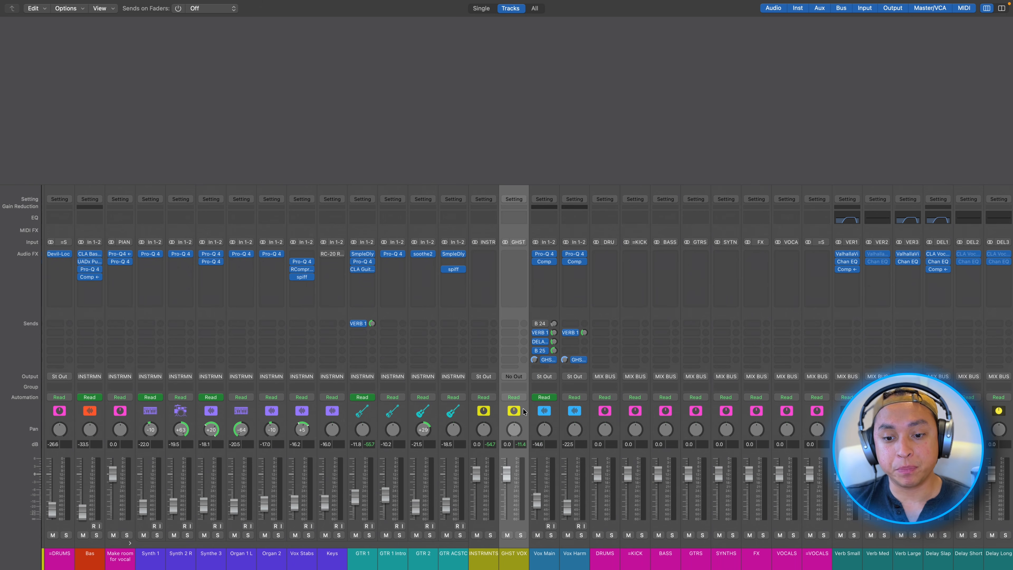
pyautogui.click(521, 535)
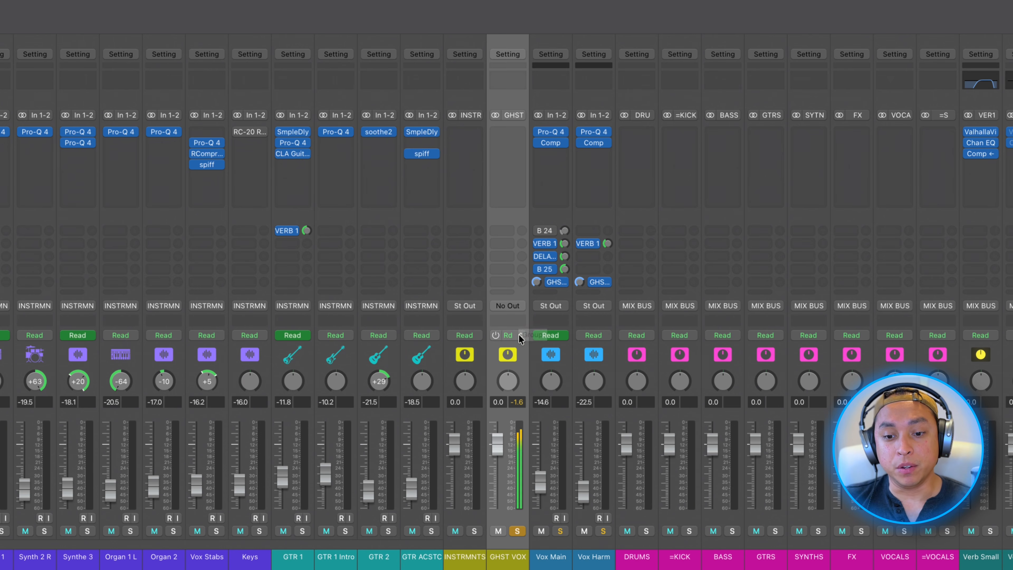
pyautogui.click(517, 531)
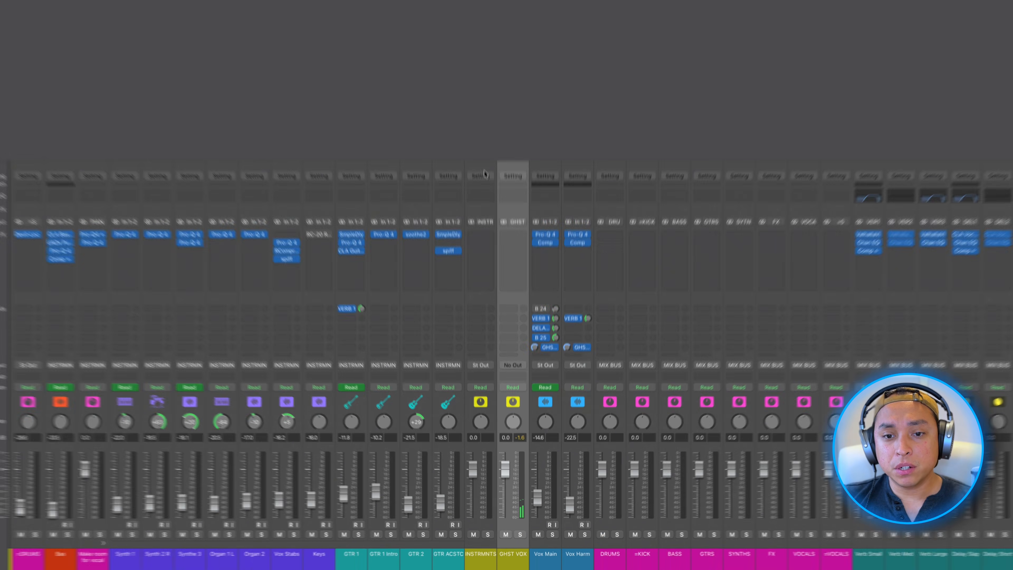
# Insert soothe2 on the INSTRMNTS channel and load the user preset Instrumental Sidechain
pyautogui.click(483, 170)
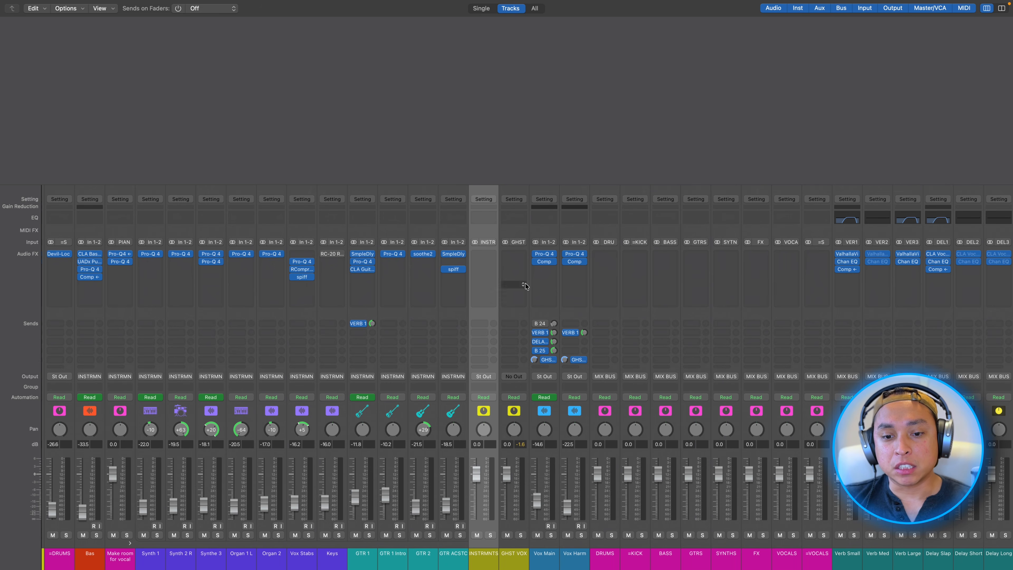
pyautogui.click(488, 255)
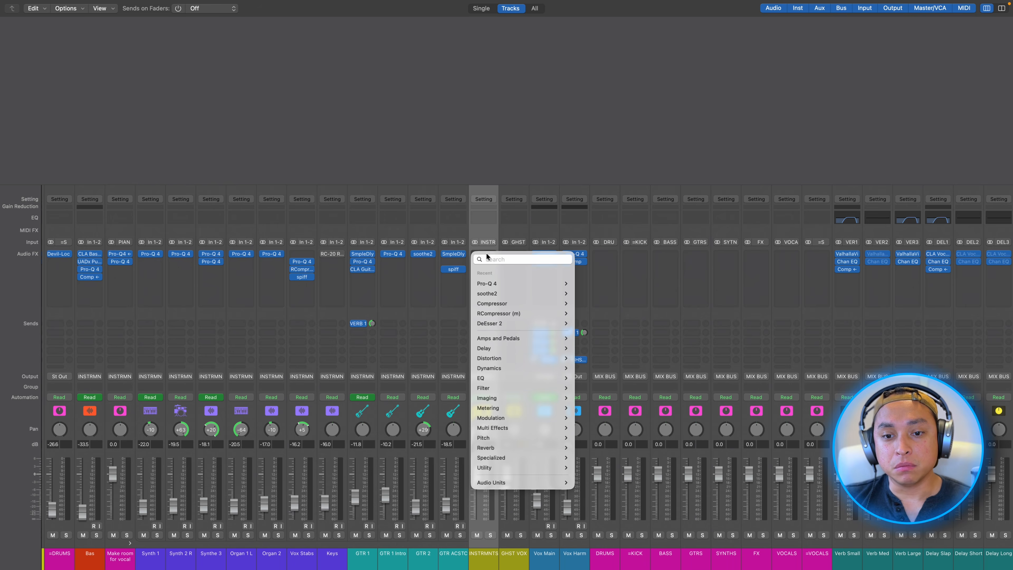
pyautogui.click(492, 295)
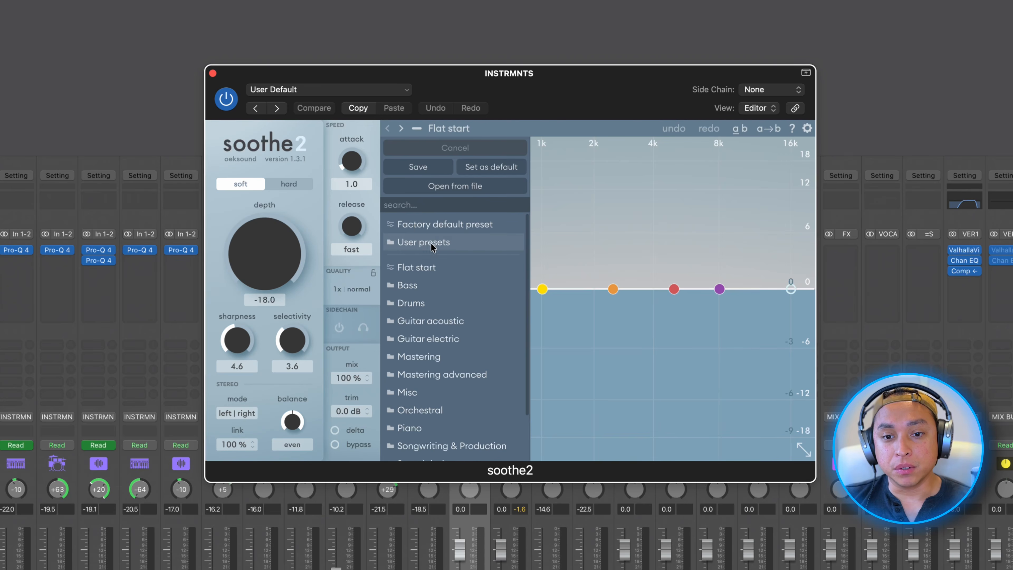
pyautogui.moveTo(425, 242)
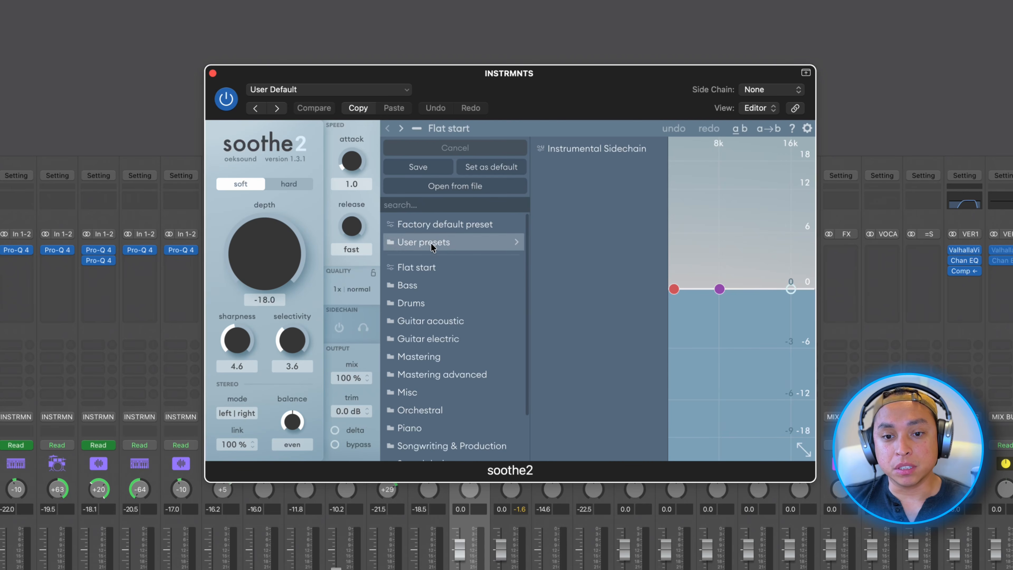
pyautogui.click(578, 151)
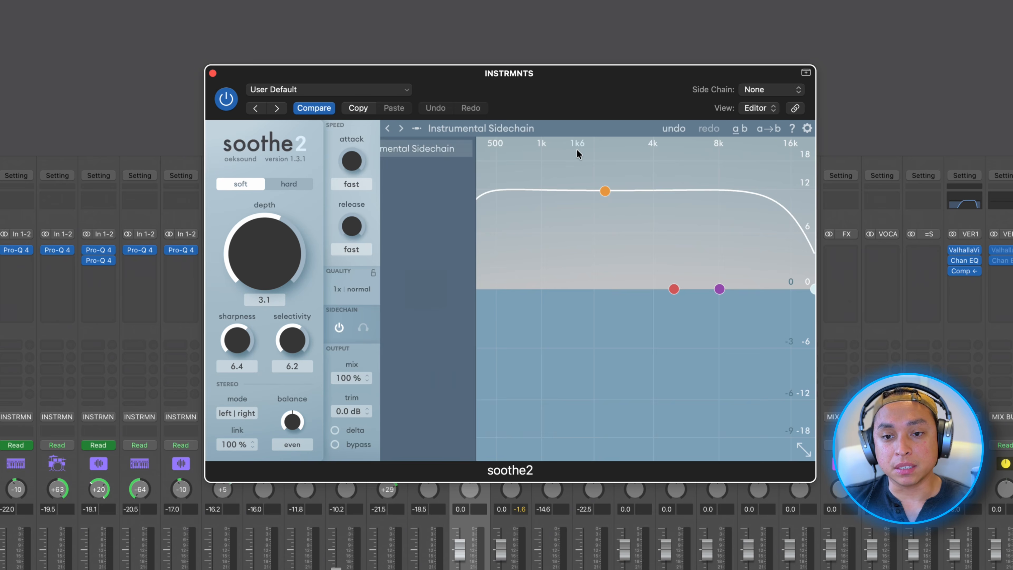
# Inspect the band 2 settings of the loaded soothe2 preset and the user preset list
pyautogui.click(606, 192)
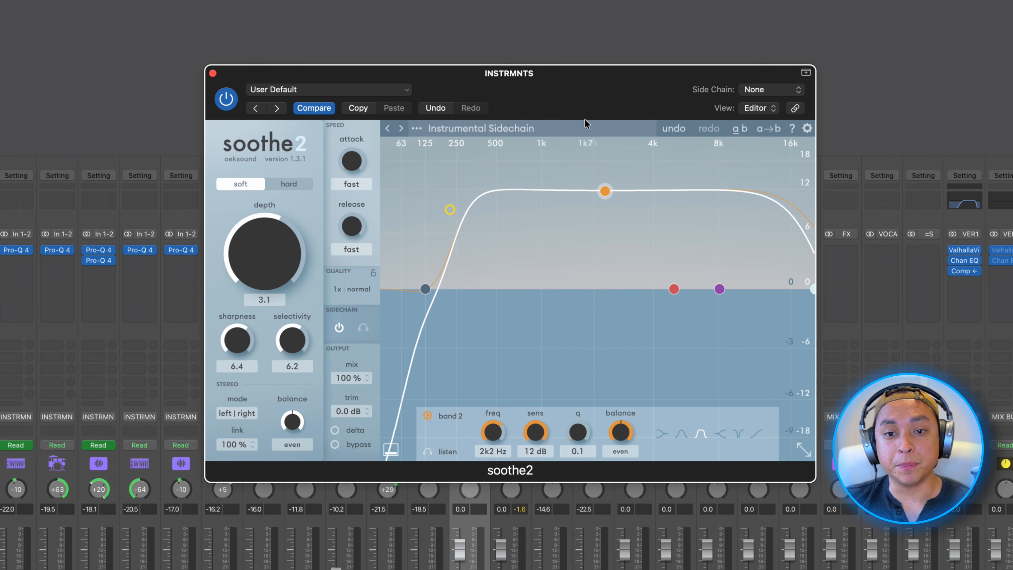
pyautogui.click(447, 130)
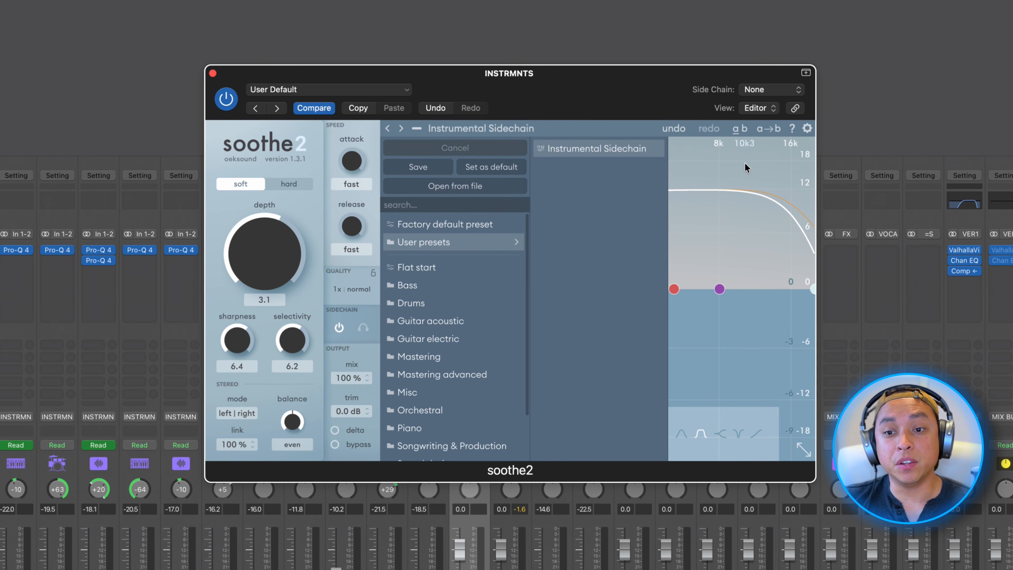
pyautogui.click(713, 164)
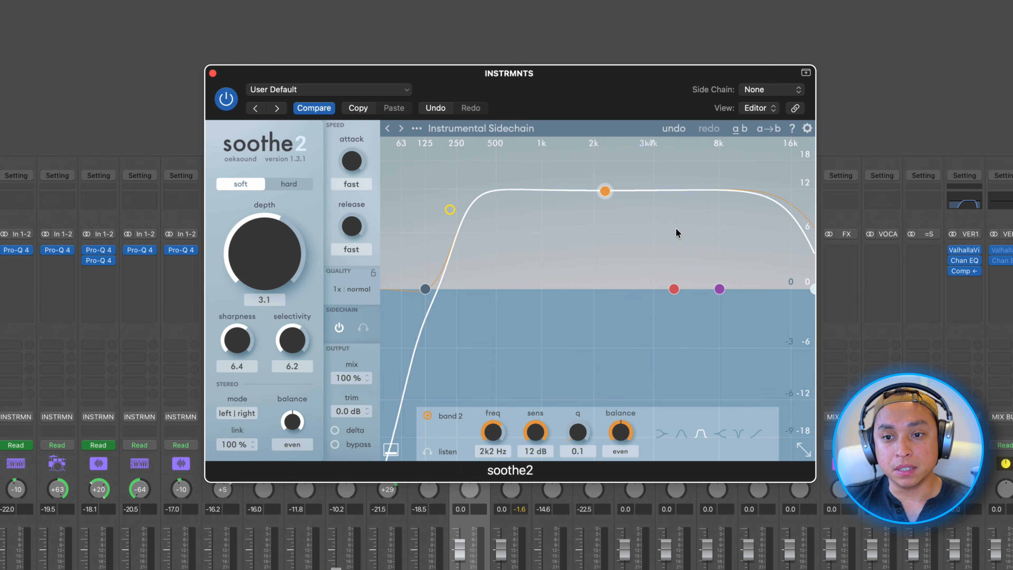
# Set the side chain source of soothe2 on INSTRMNTS to Bus 32 (GHST VOX)
pyautogui.click(748, 91)
pyautogui.moveTo(756, 157)
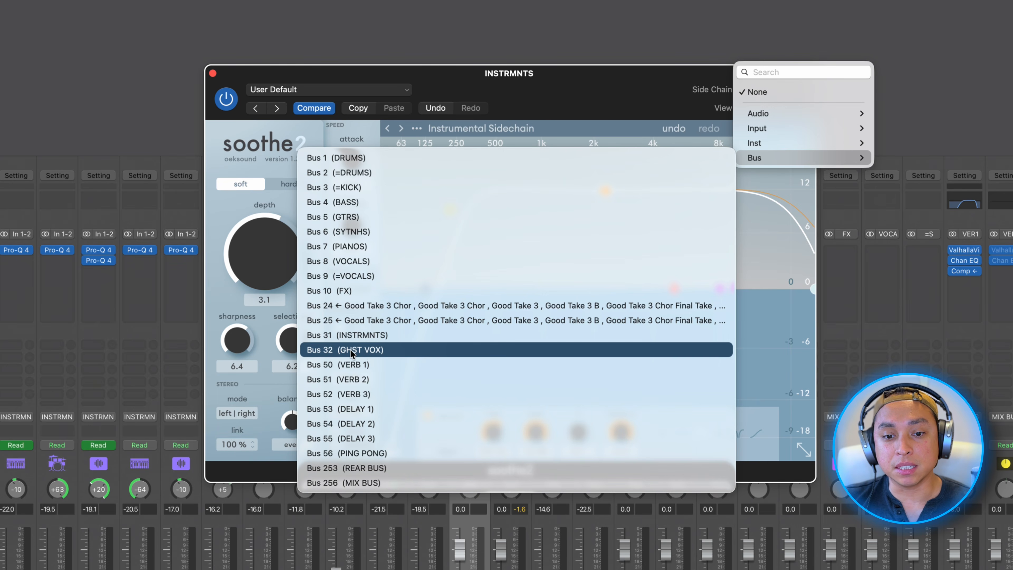
pyautogui.click(362, 349)
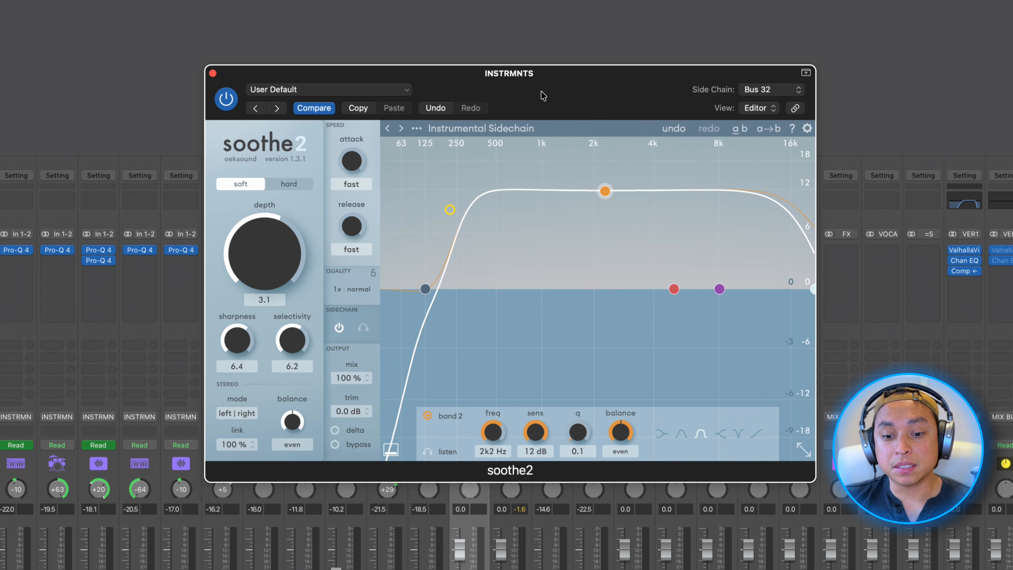
# Move the soothe2 window clear of the INSTRMNTS strip, and play back with INSTRMNTS and GHST VOX soloed to check the reduction
pyautogui.moveTo(541, 96); pyautogui.dragTo(767, 136)
pyautogui.click(490, 536)
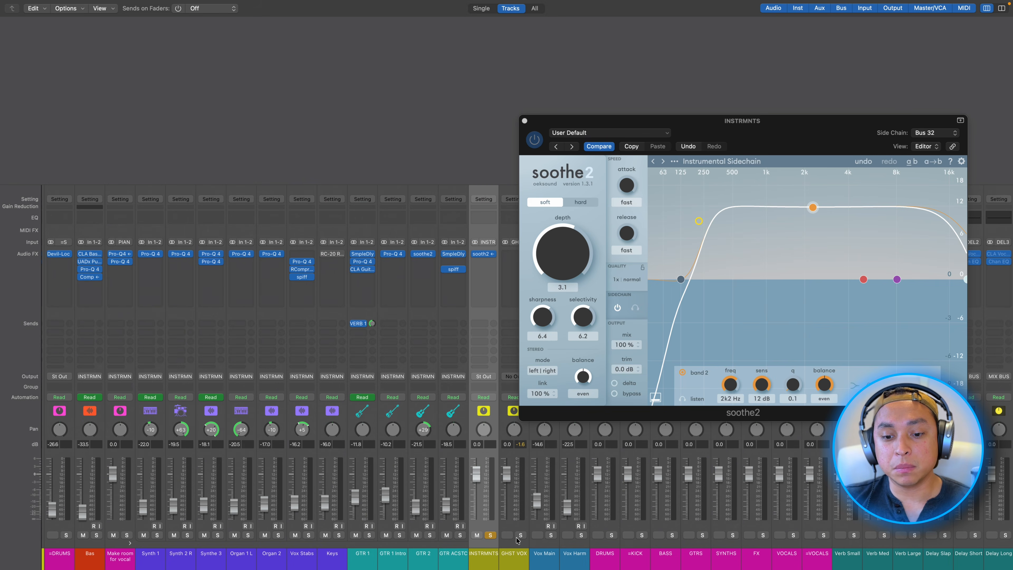
pyautogui.click(521, 535)
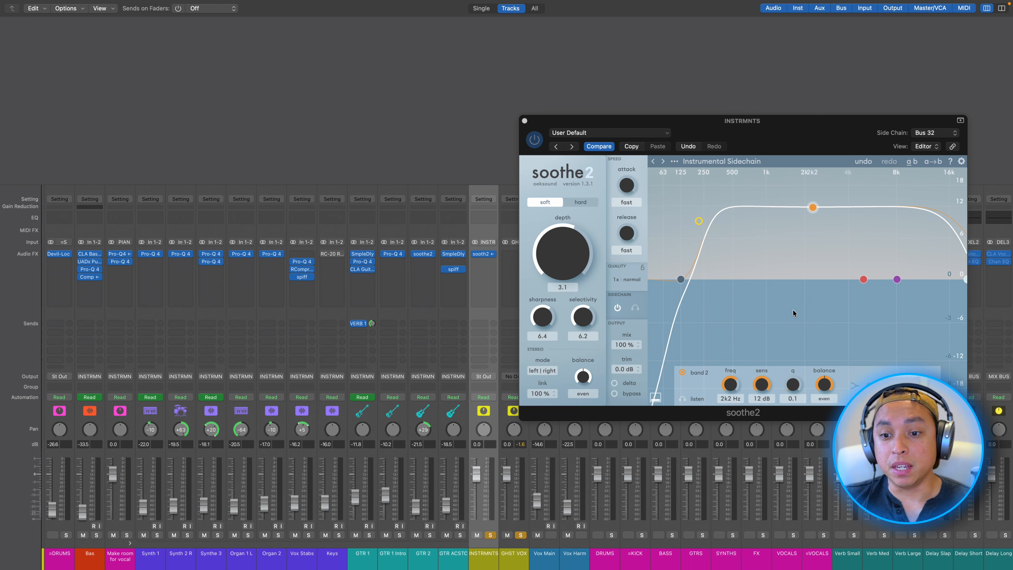
pyautogui.press('space')
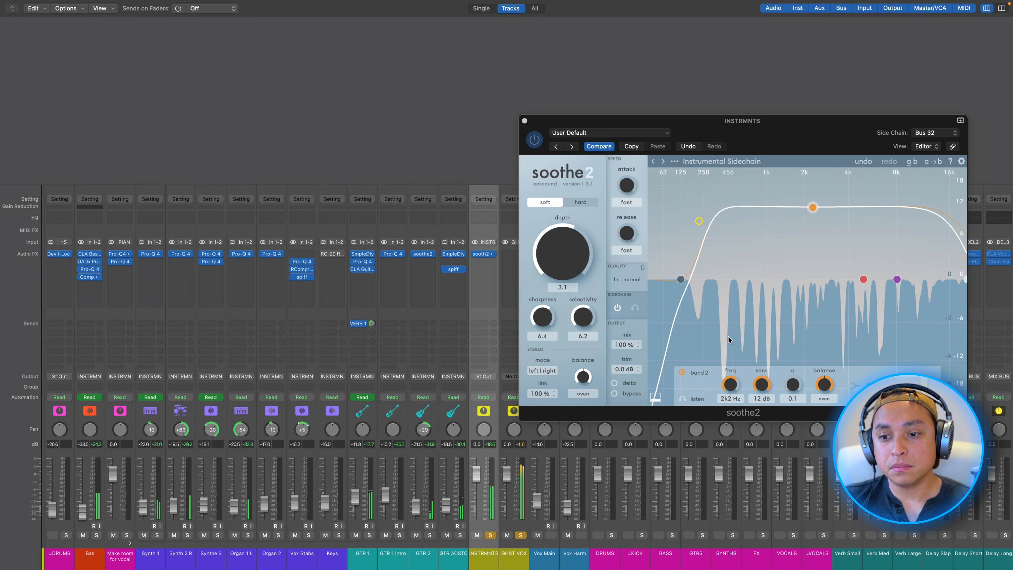
pyautogui.press('space')
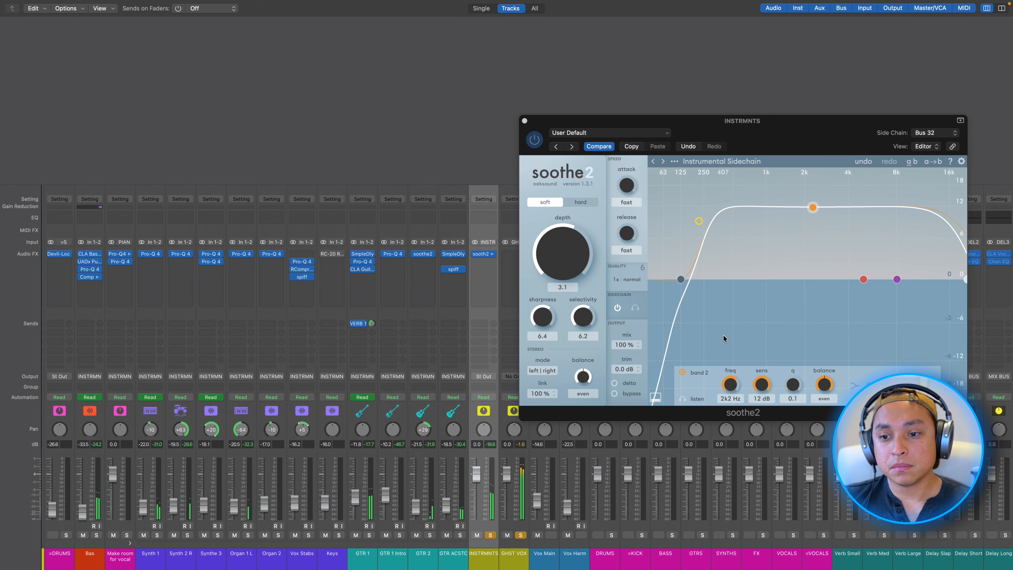
# Audition soothe2's delta signal during playback, set the output trim to 2.4 dB, and turn delta off again
pyautogui.click(660, 364)
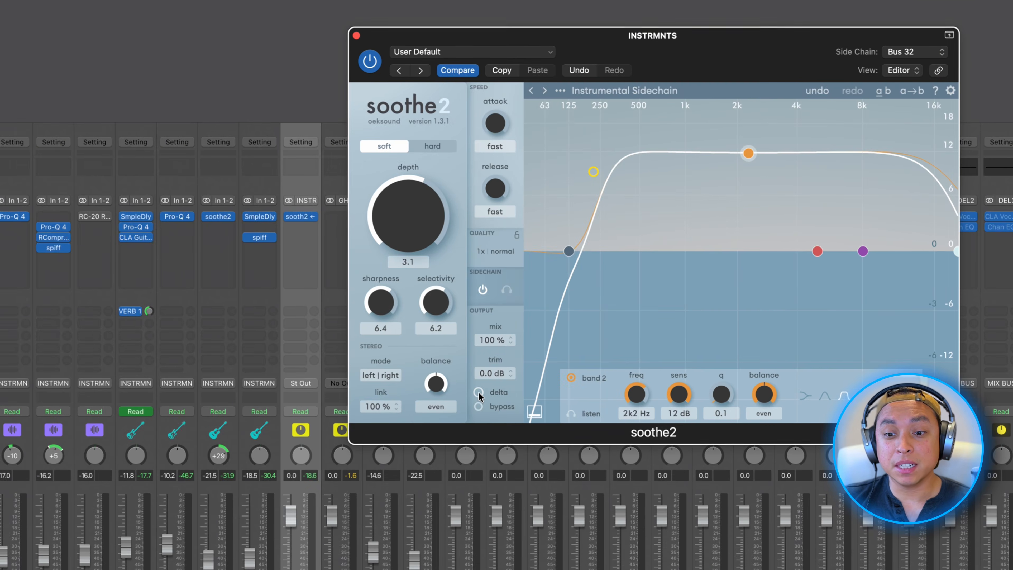
pyautogui.click(614, 383)
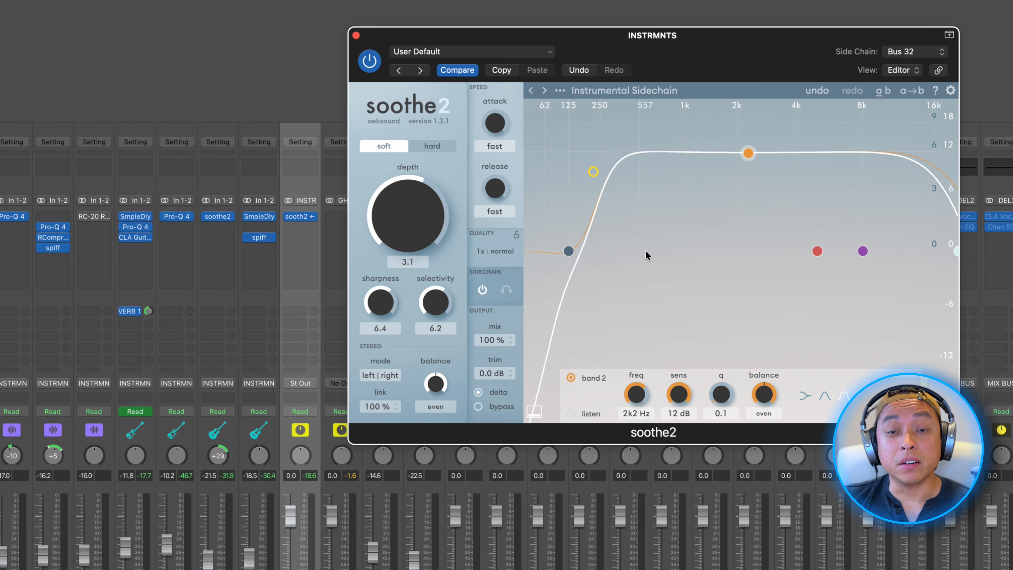
pyautogui.press('space')
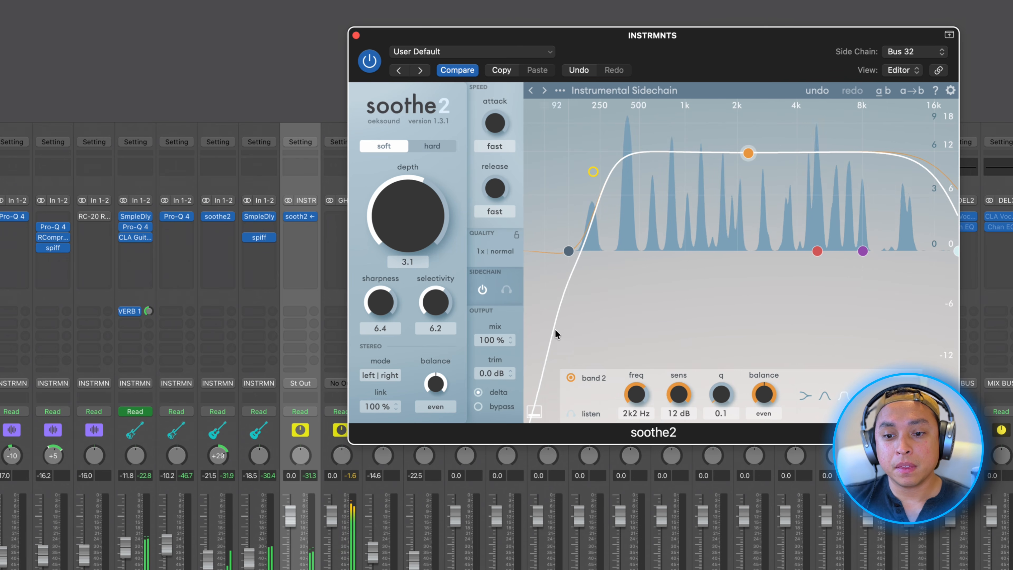
pyautogui.click(505, 372)
pyautogui.moveTo(504, 375); pyautogui.dragTo(502, 350)
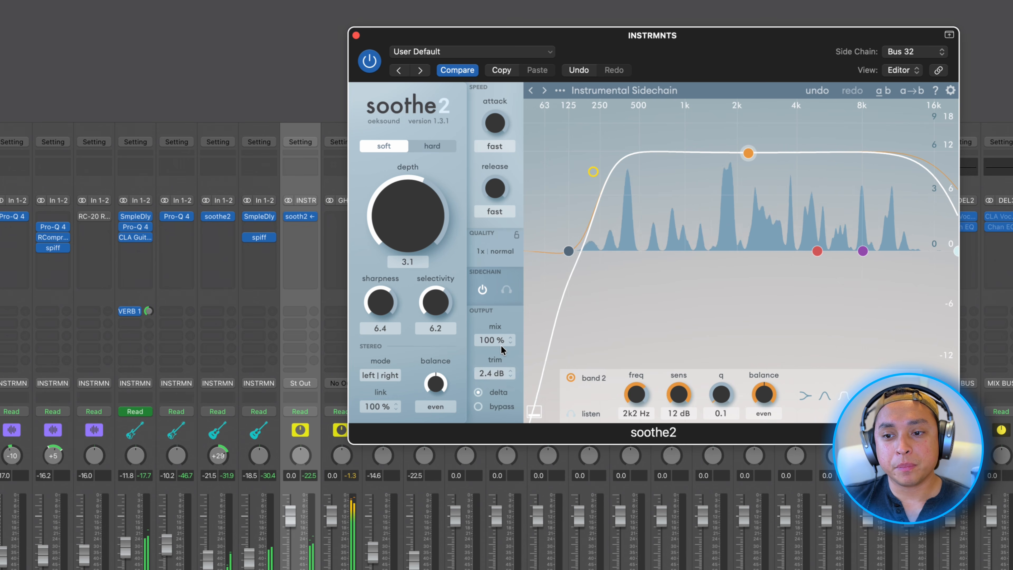
pyautogui.press('space')
pyautogui.click(479, 394)
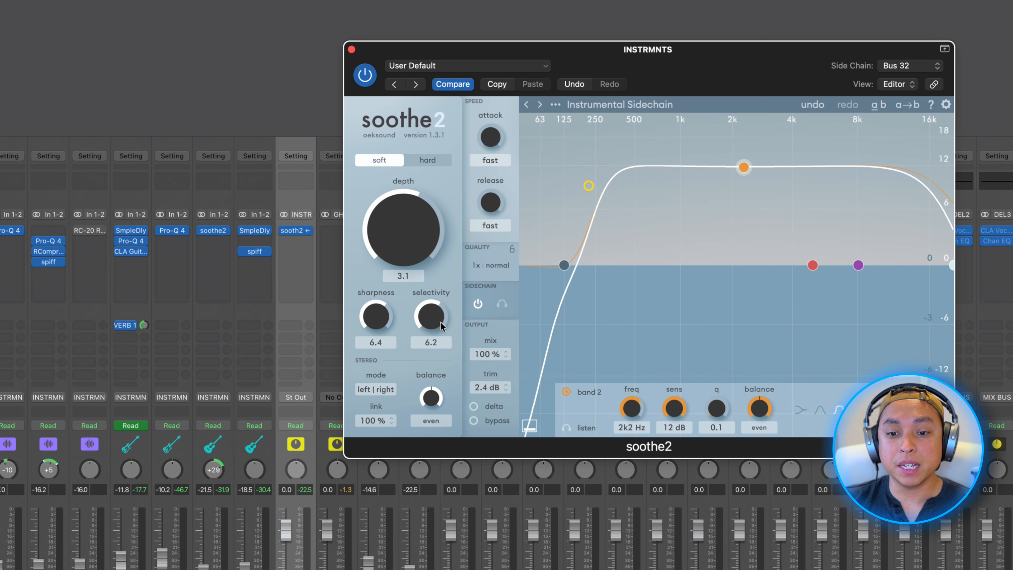
# Set soothe2's sharpness to 4.4 and its depth to -1.4
pyautogui.moveTo(374, 318); pyautogui.dragTo(371, 350)
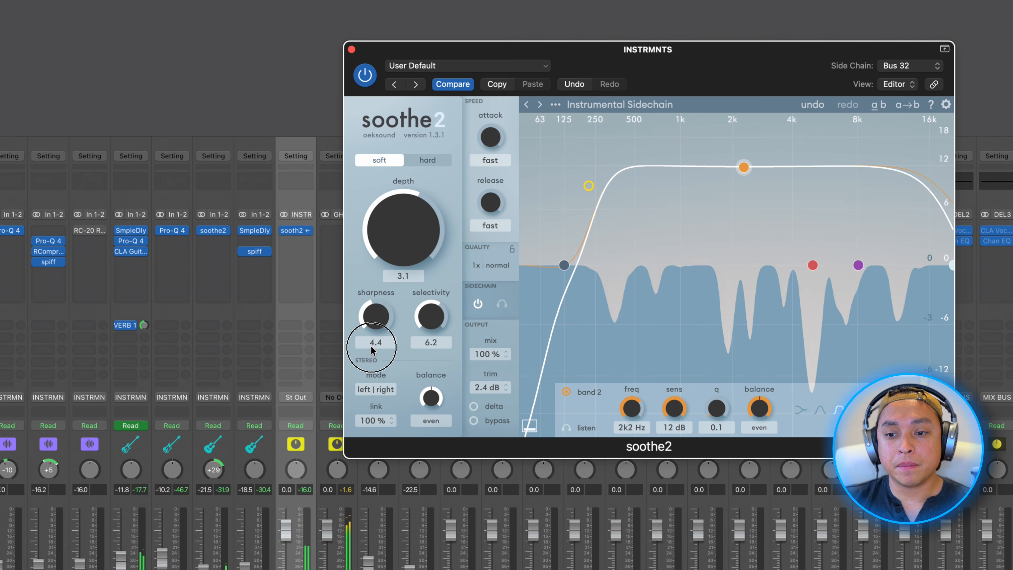
pyautogui.moveTo(409, 228); pyautogui.dragTo(396, 253)
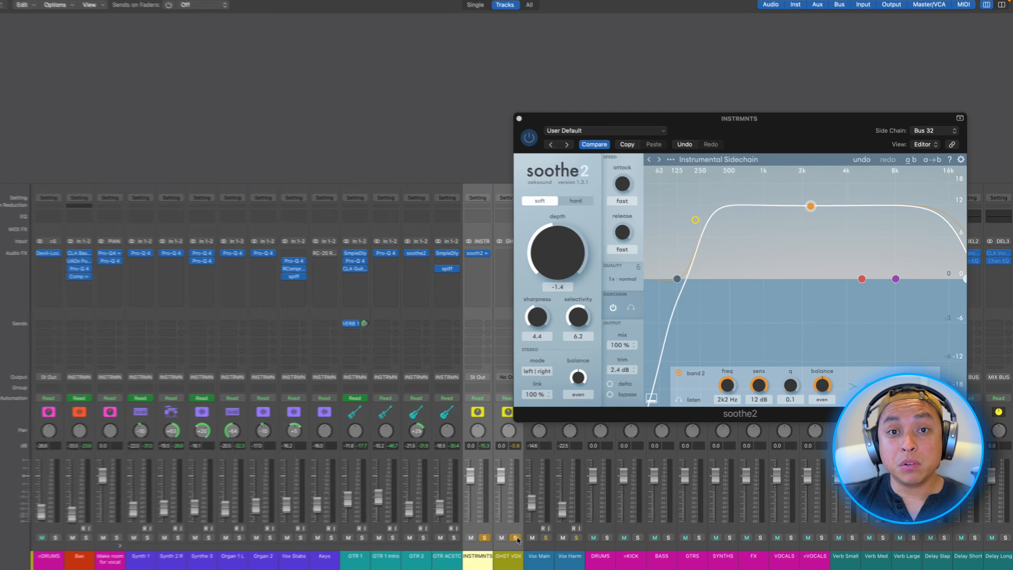
# Take INSTRMNTS and GHST VOX out of solo and set soothe2's depth to -2.7 against the full mix
pyautogui.click(521, 535)
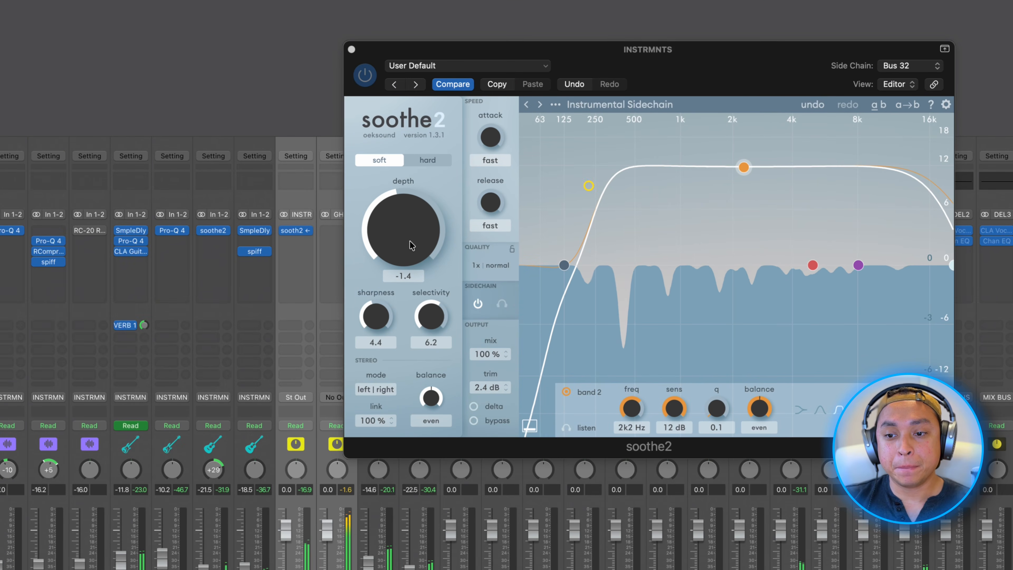
pyautogui.moveTo(411, 245); pyautogui.dragTo(410, 257)
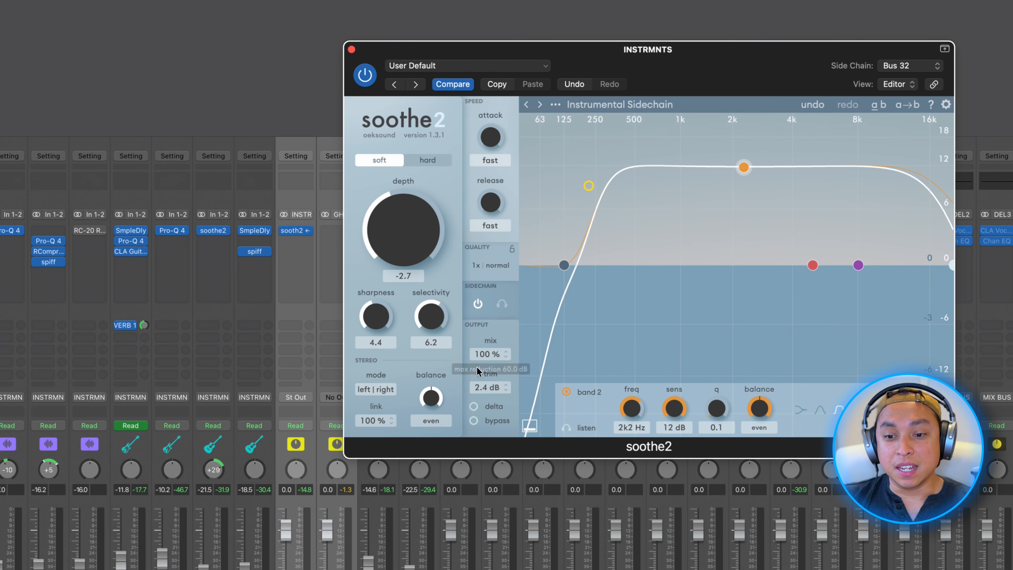
# Turn on delta in soothe2 and play a short passage to hear what is removed from the instruments
pyautogui.click(474, 406)
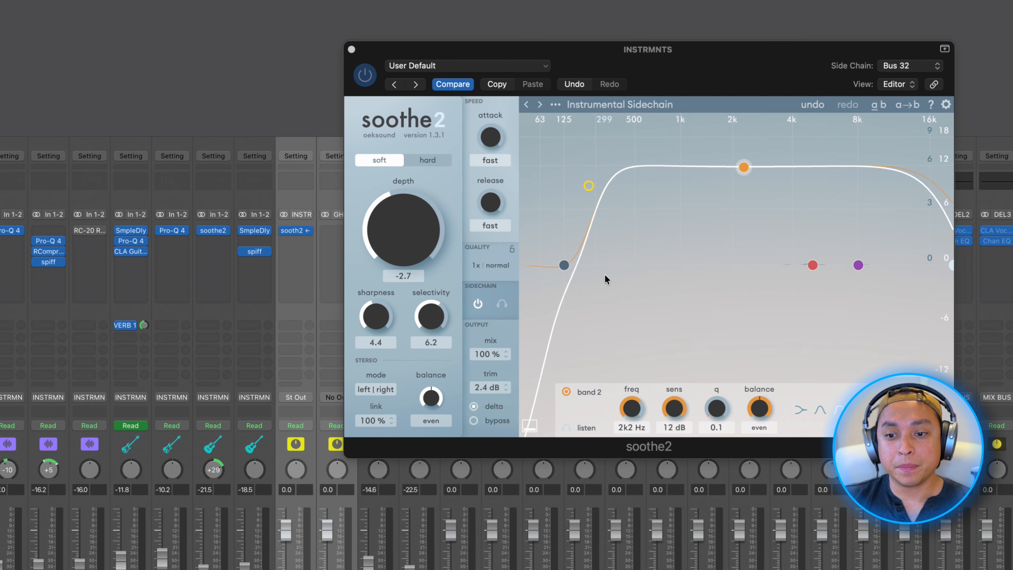
pyautogui.press('space')
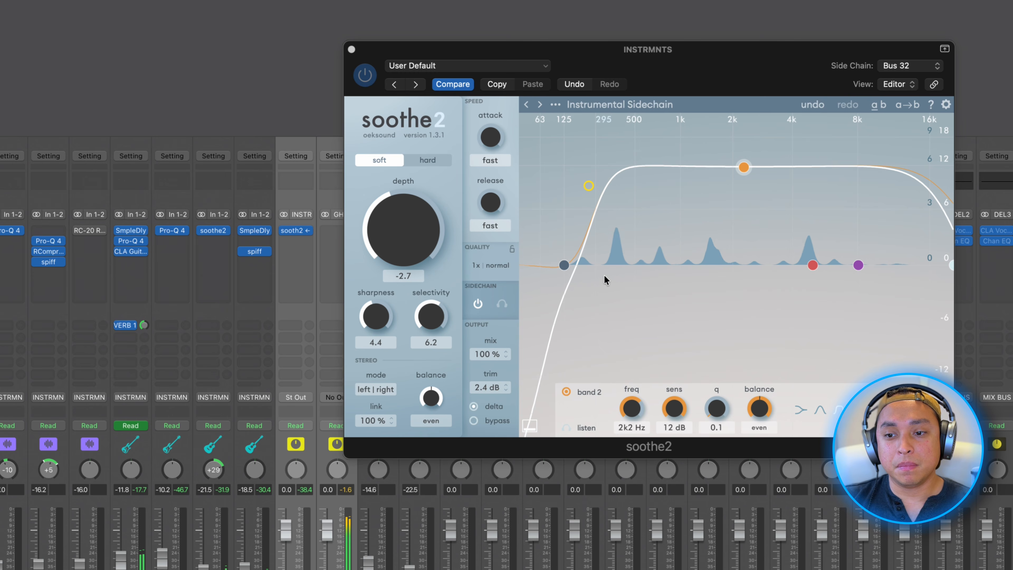
pyautogui.press('space')
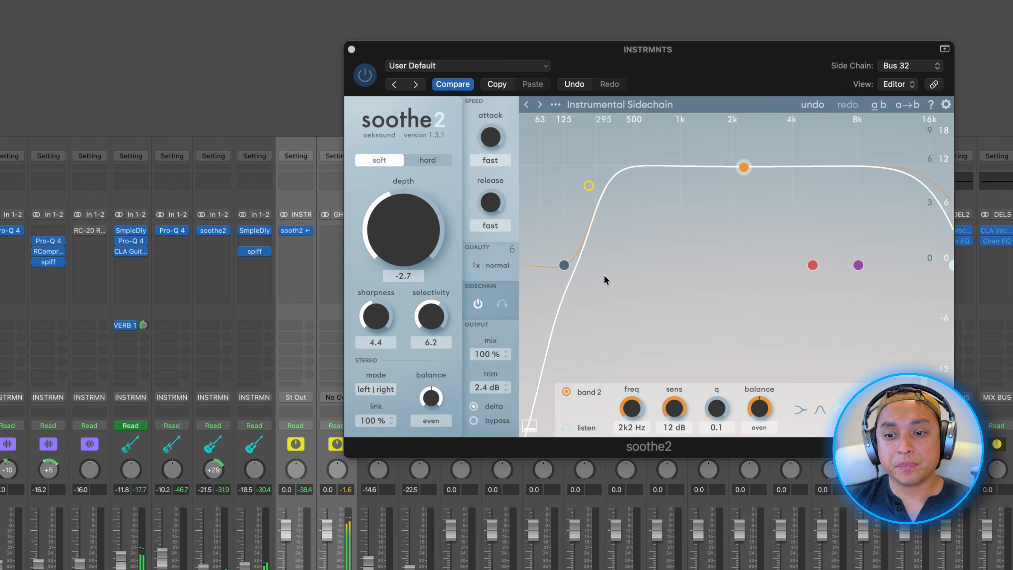
# Turn delta off in soothe2, switch from the mixer to the track arrangement, and put the playhead at bar 5
pyautogui.click(477, 404)
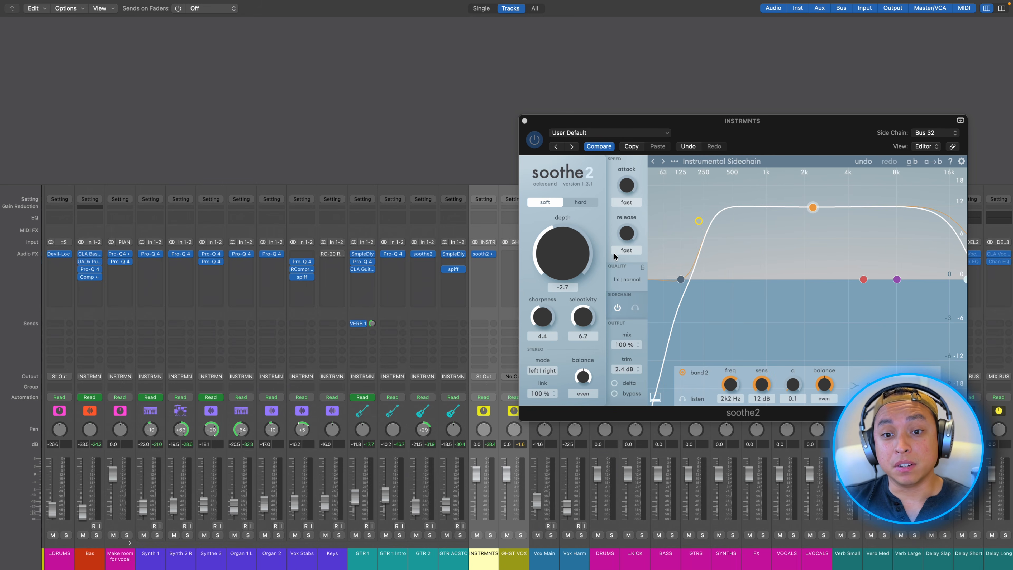
pyautogui.press('1')
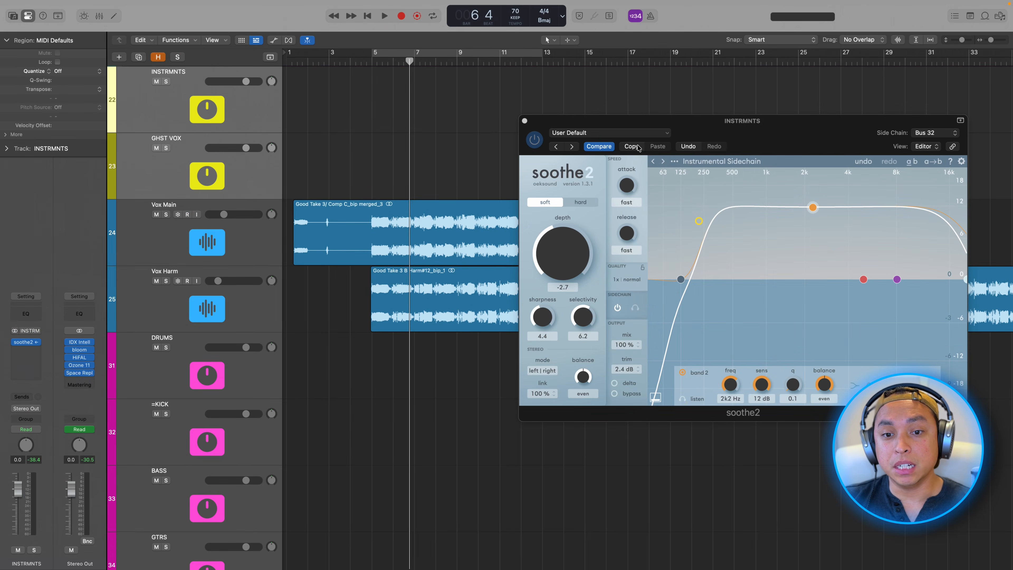
pyautogui.moveTo(699, 118); pyautogui.dragTo(727, 111)
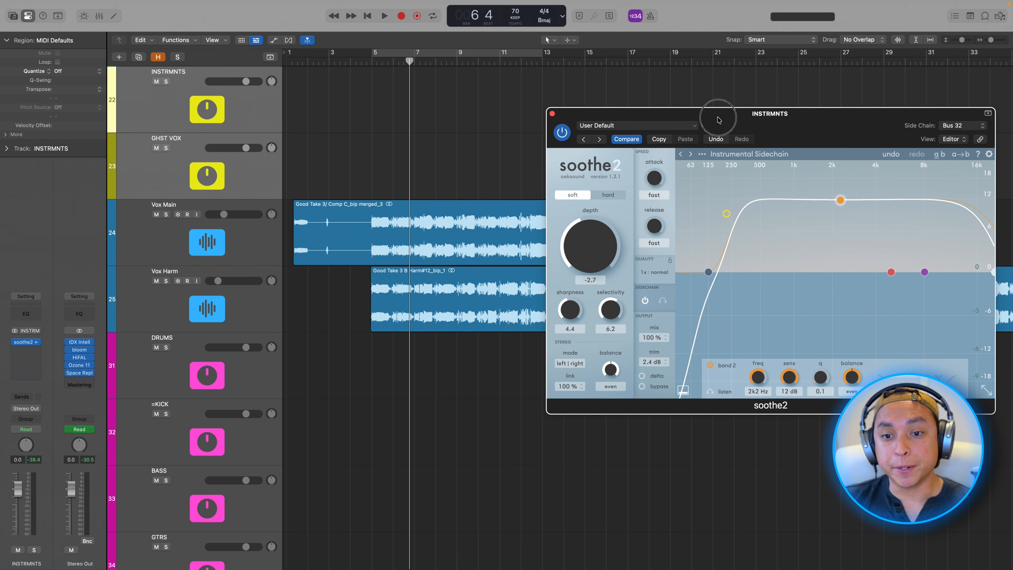
pyautogui.click(372, 62)
# Play the mix from bar 5 and compare it with soothe2 bypassed and active, leaving the plug-in on when stopping playback
pyautogui.click(562, 134)
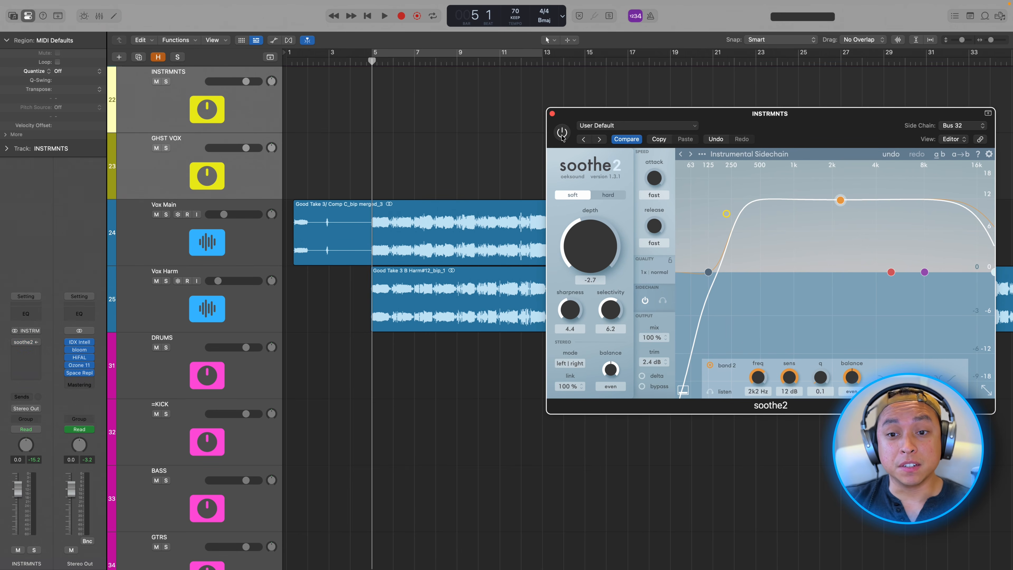
pyautogui.press('space')
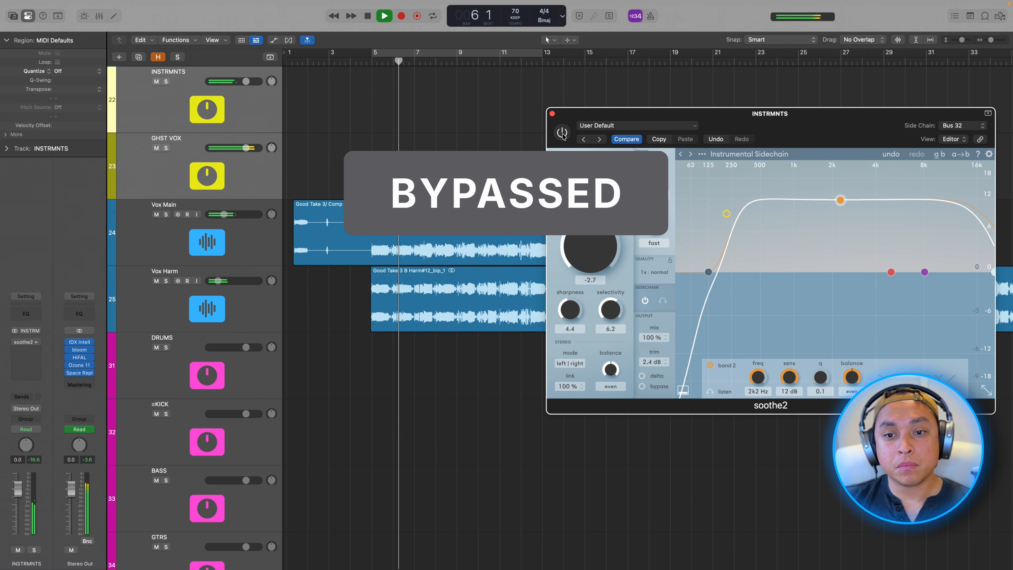
pyautogui.click(562, 133)
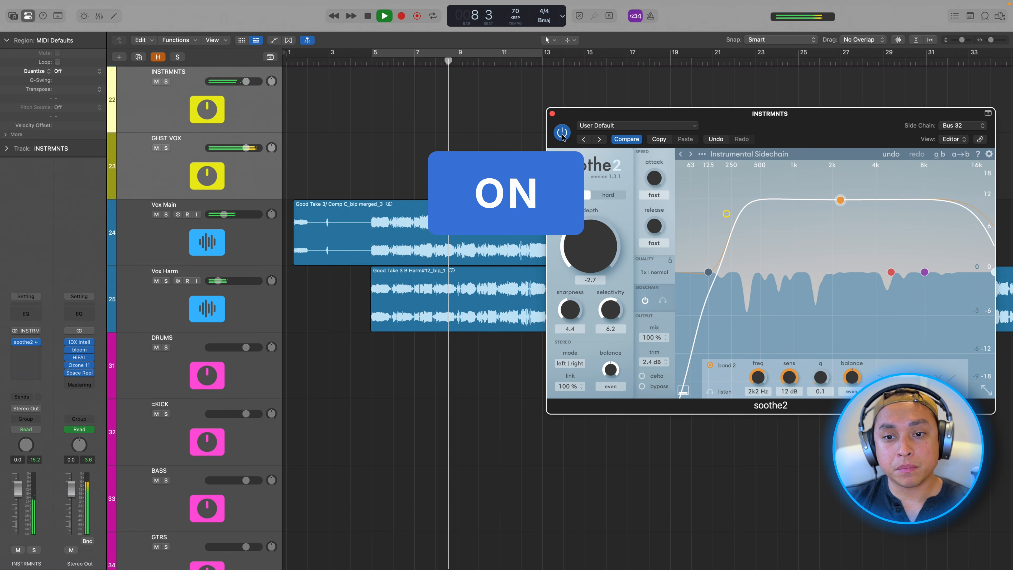
pyautogui.click(562, 133)
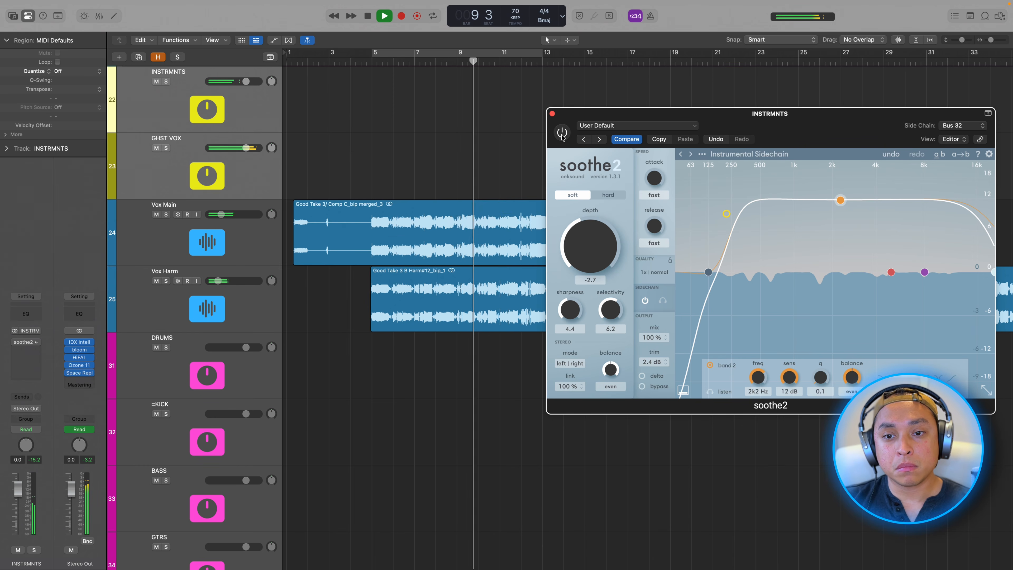
pyautogui.click(562, 133)
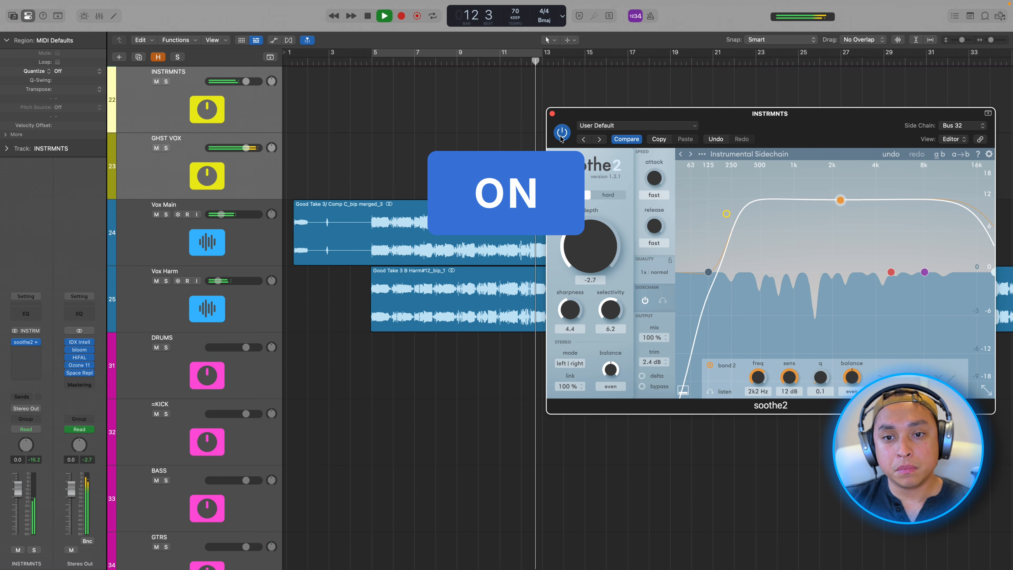
pyautogui.press('space')
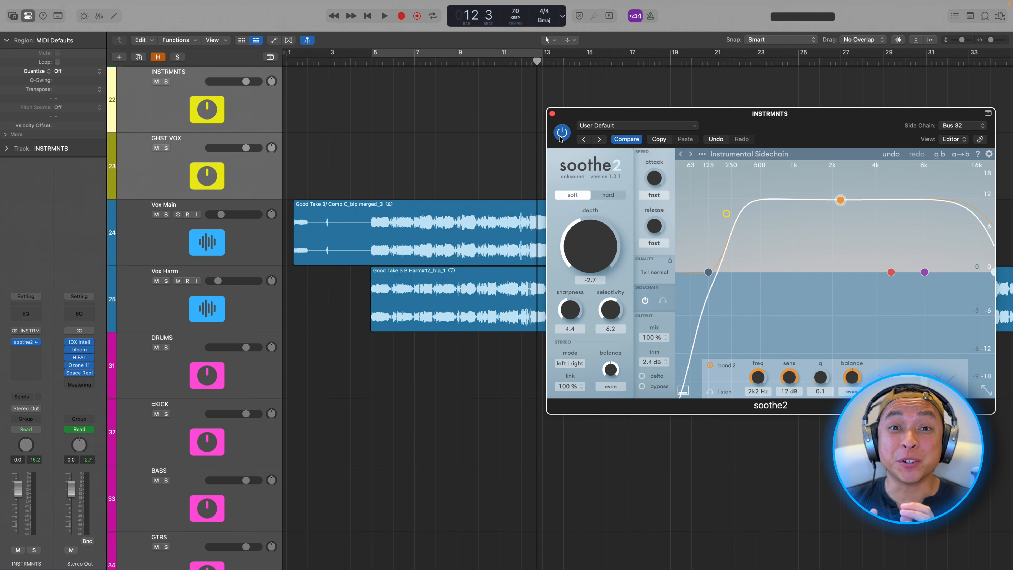